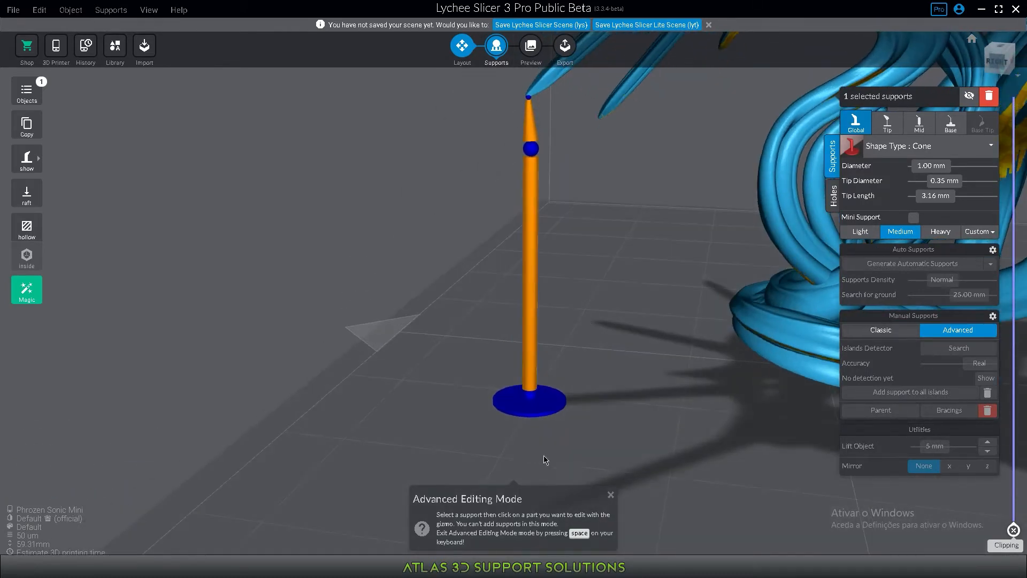
- Dismiss the Advanced Editing Mode hint while keeping the support under the sword tip selected
{"action": "right_click_drag", "start_coordinate": [633, 350], "coordinate": [566, 304]}
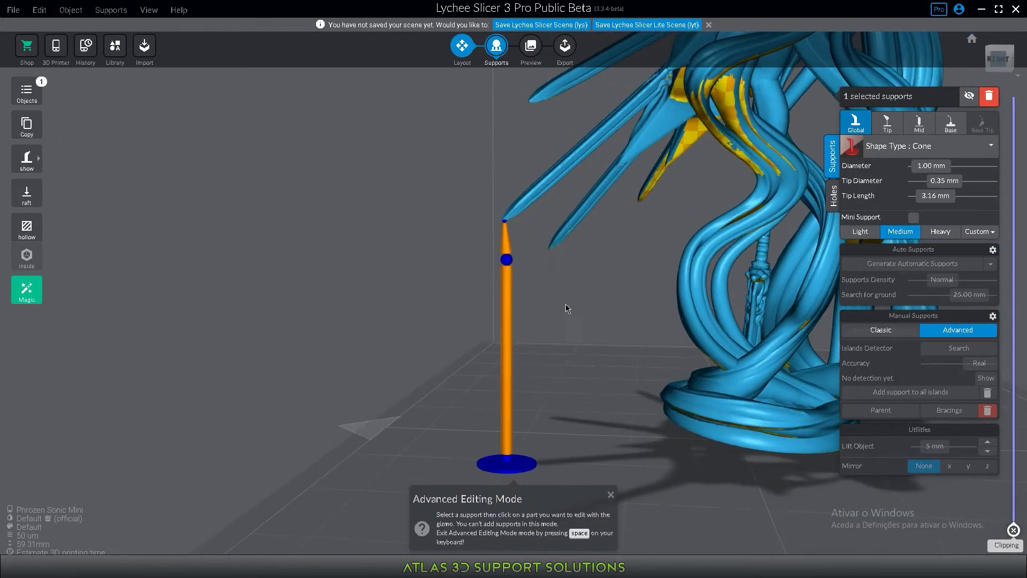
{"action": "right_click_drag", "start_coordinate": [597, 481], "coordinate": [624, 497]}
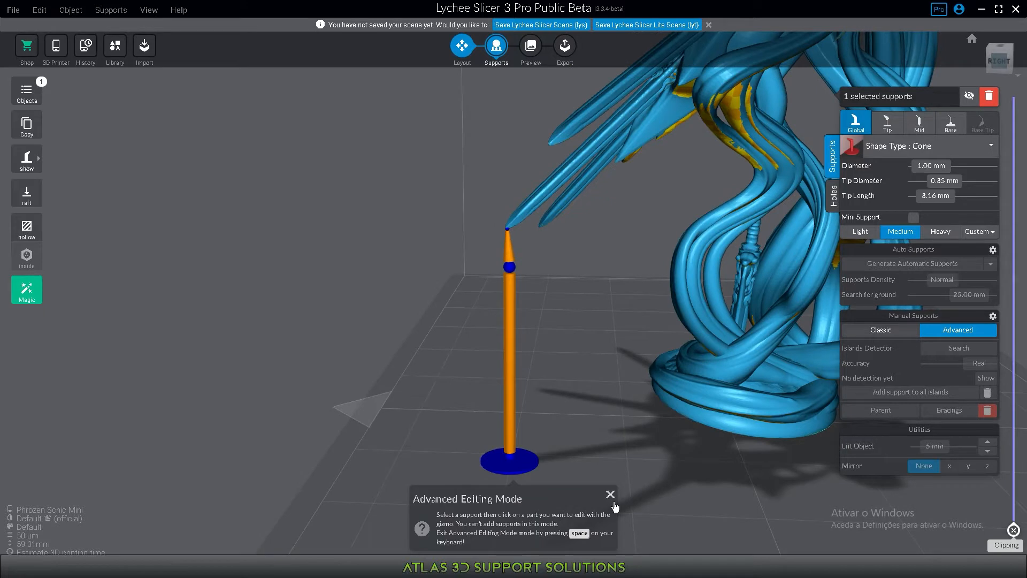
{"action": "left_click", "coordinate": [613, 502]}
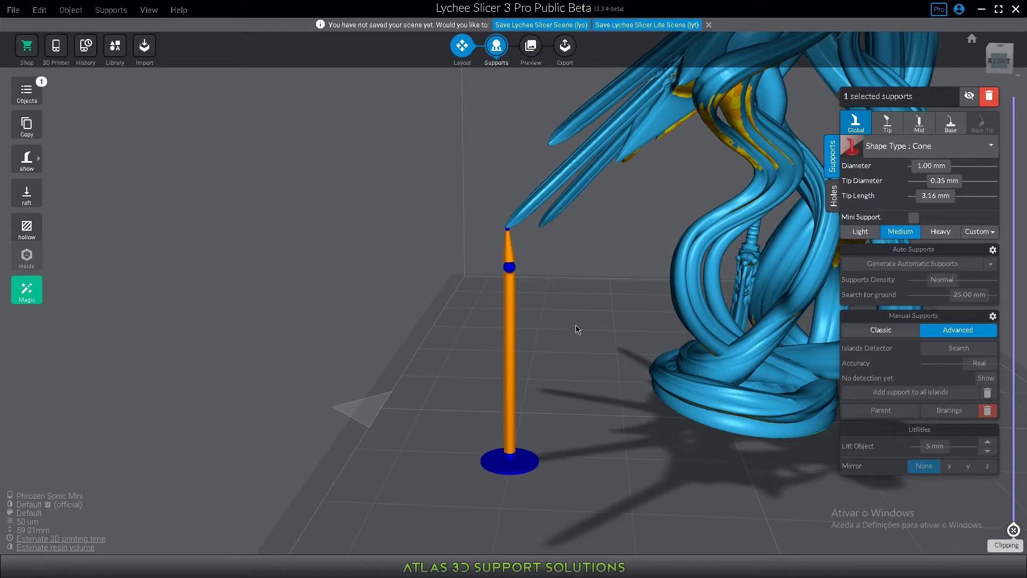
{"action": "left_click_drag", "start_coordinate": [555, 285], "coordinate": [543, 453]}
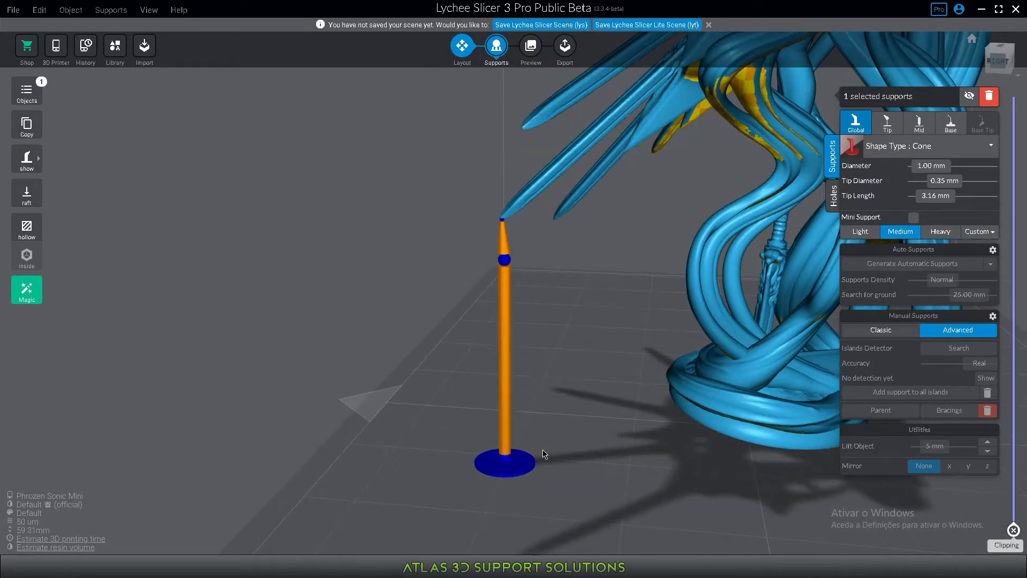
{"action": "left_click_drag", "start_coordinate": [493, 499], "coordinate": [535, 479]}
- Select the support's pillar section and its base disc in turn to bring up their move gizmos
{"action": "scroll", "coordinate": [569, 468], "scroll_direction": "up", "scroll_amount": 5}
{"action": "scroll", "coordinate": [556, 455], "scroll_direction": "down", "scroll_amount": 5}
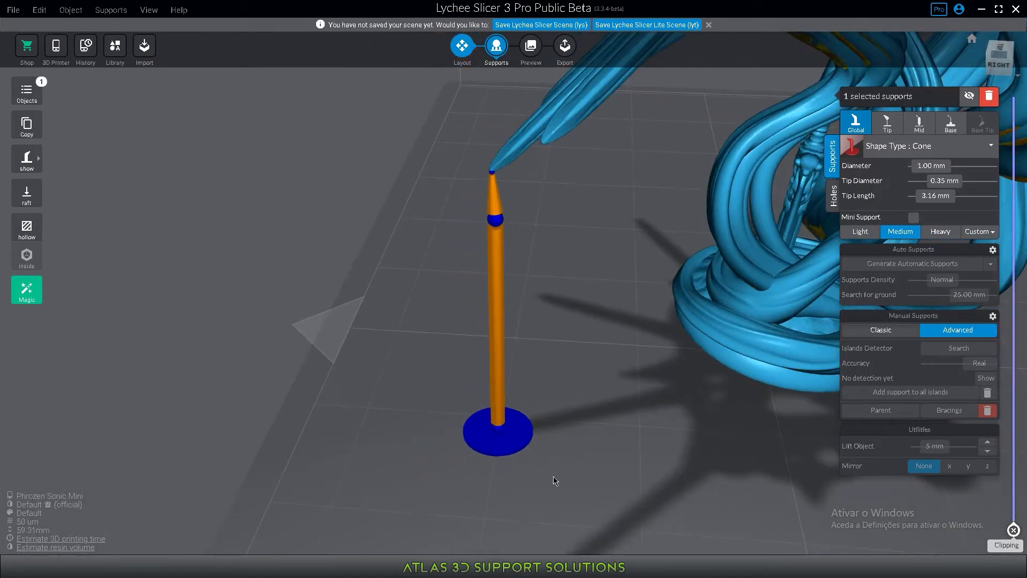
{"action": "left_click_drag", "start_coordinate": [510, 435], "coordinate": [498, 384]}
{"action": "left_click_drag", "start_coordinate": [495, 345], "coordinate": [492, 377]}
{"action": "scroll", "coordinate": [510, 453], "scroll_direction": "up", "scroll_amount": 3}
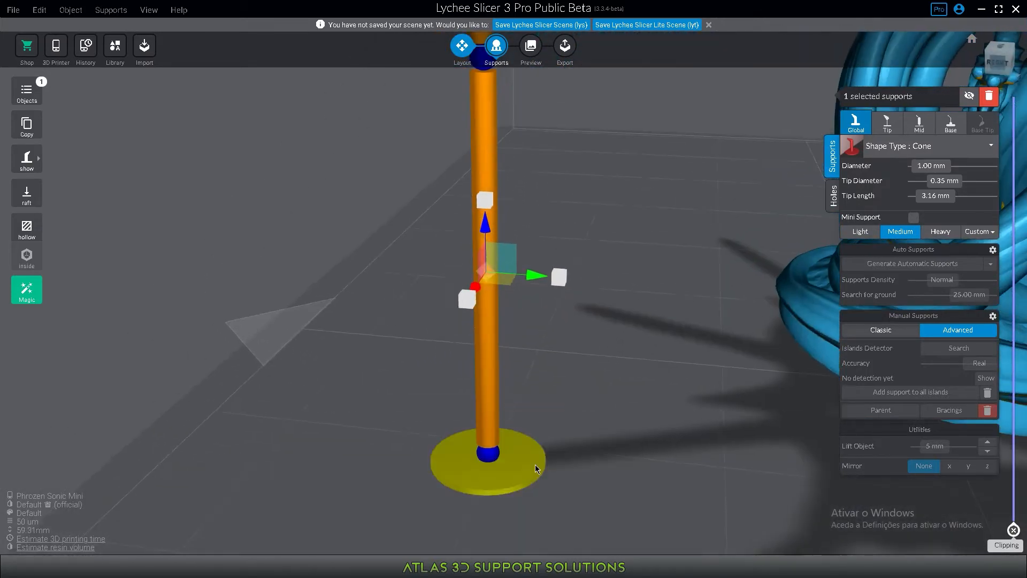
{"action": "left_click", "coordinate": [535, 464]}
{"action": "left_click_drag", "start_coordinate": [602, 402], "coordinate": [603, 418]}
{"action": "scroll", "coordinate": [535, 438], "scroll_direction": "down", "scroll_amount": 3}
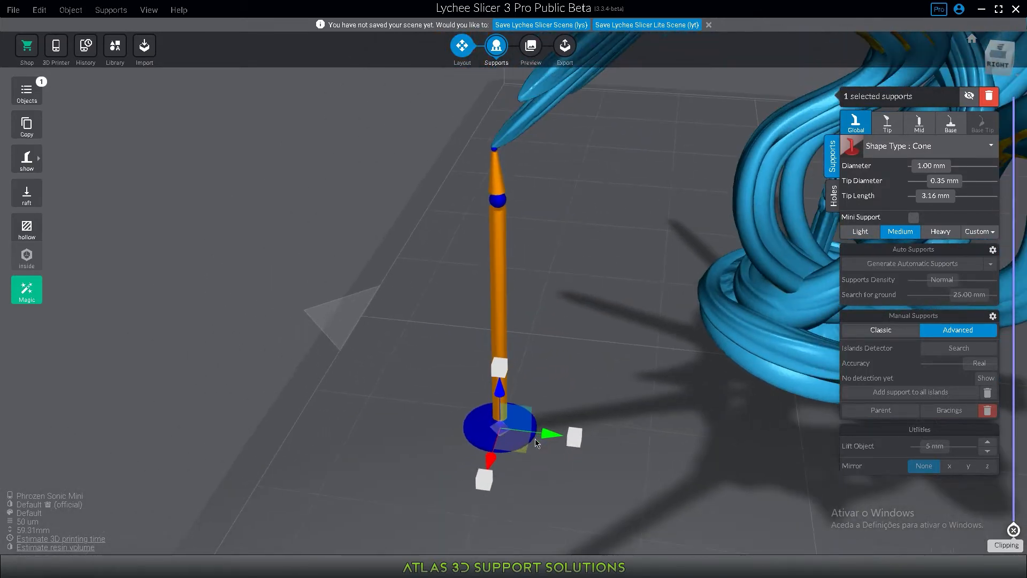
{"action": "left_click_drag", "start_coordinate": [535, 439], "coordinate": [567, 415]}
- Switch the manual support mode to Classic and back to Advanced
{"action": "key", "text": "Tab"}
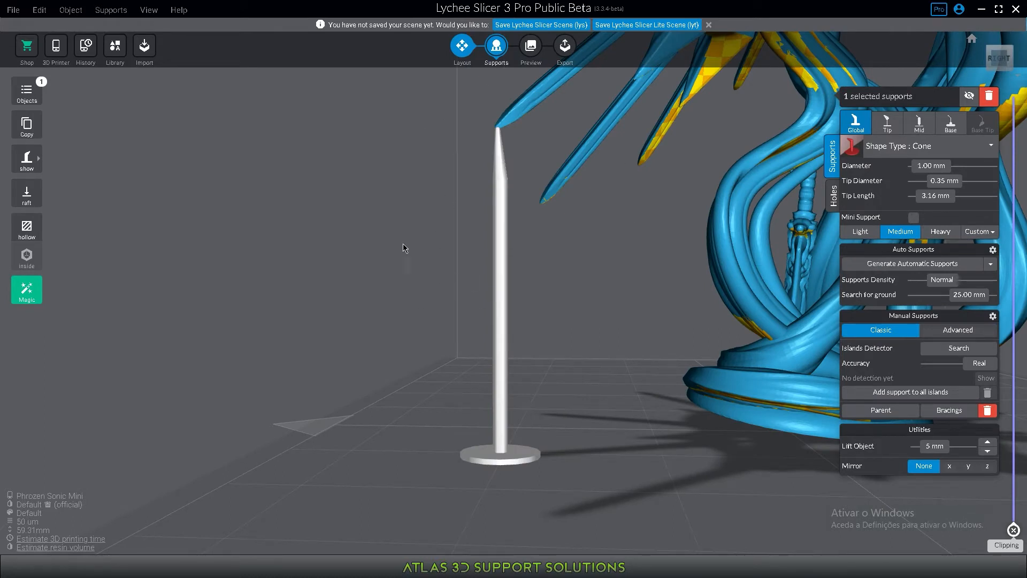
{"action": "left_click_drag", "start_coordinate": [404, 418], "coordinate": [399, 426]}
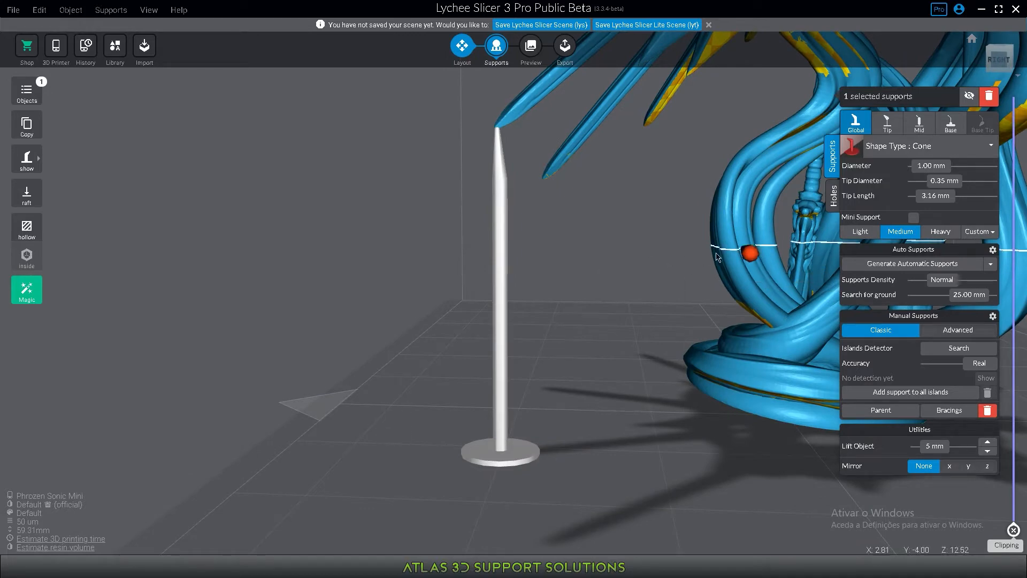
{"action": "key", "text": "Tab"}
- Select the support's pillar section, switch to its base disc, and reselect the disc after deselecting it
{"action": "left_click_drag", "start_coordinate": [625, 332], "coordinate": [497, 278]}
{"action": "scroll", "coordinate": [504, 364], "scroll_direction": "up", "scroll_amount": 3}
{"action": "left_click", "coordinate": [506, 357]}
{"action": "scroll", "coordinate": [500, 270], "scroll_direction": "down", "scroll_amount": 3}
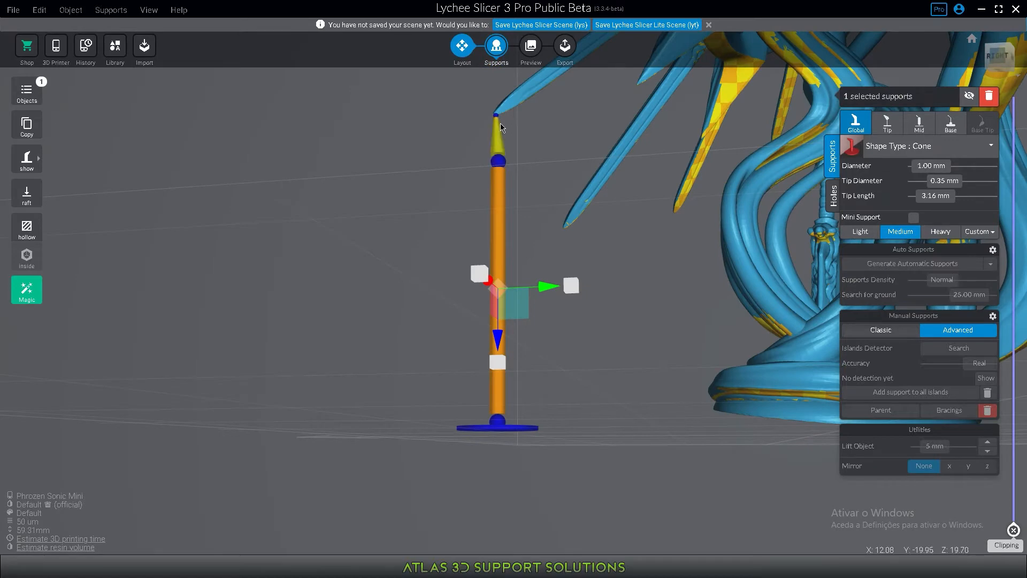
{"action": "left_click_drag", "start_coordinate": [500, 123], "coordinate": [548, 412]}
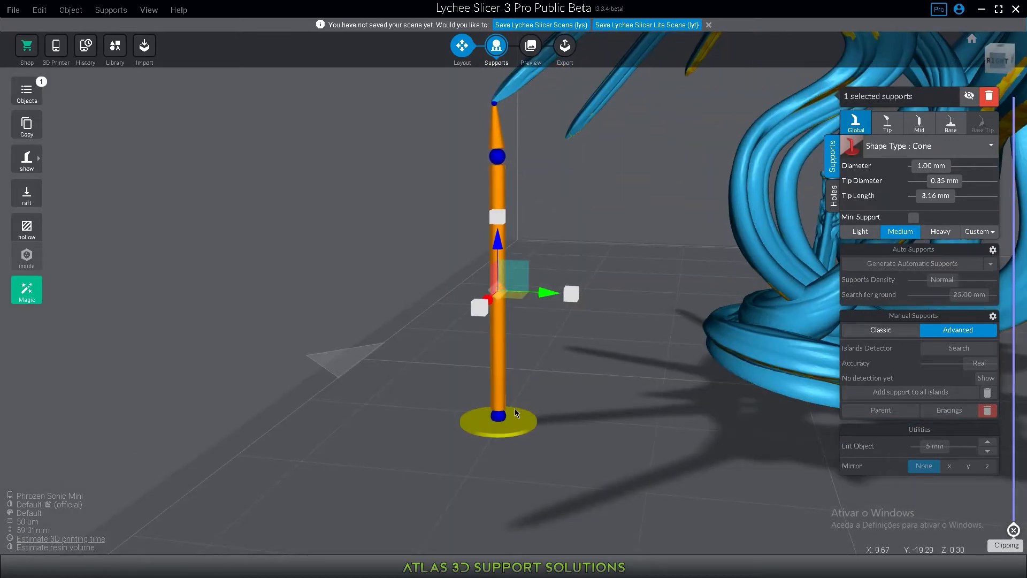
{"action": "scroll", "coordinate": [490, 172], "scroll_direction": "up", "scroll_amount": 1}
{"action": "left_click_drag", "start_coordinate": [492, 170], "coordinate": [512, 442]}
{"action": "scroll", "coordinate": [529, 429], "scroll_direction": "up", "scroll_amount": 3}
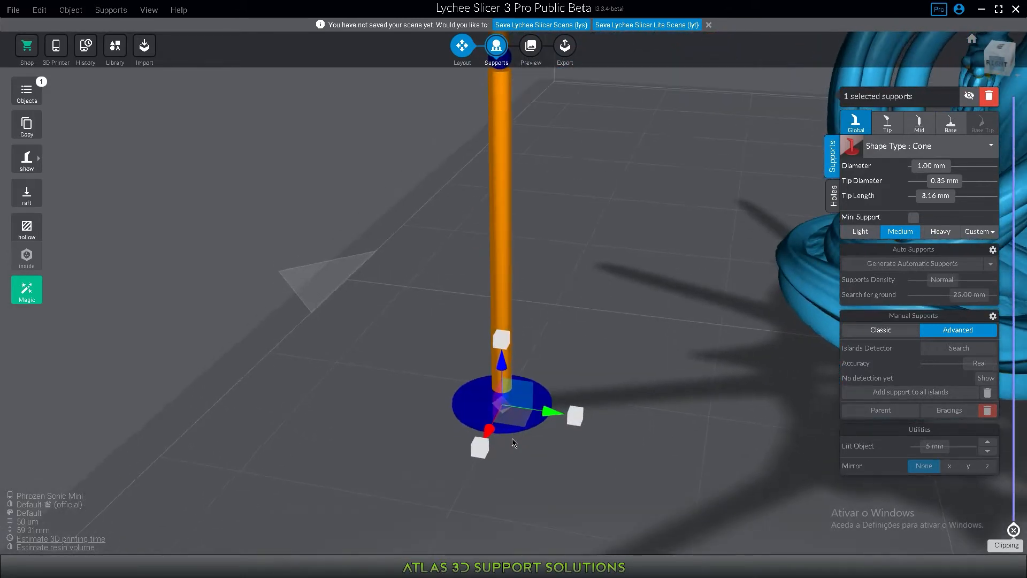
{"action": "scroll", "coordinate": [514, 437], "scroll_direction": "up", "scroll_amount": 2}
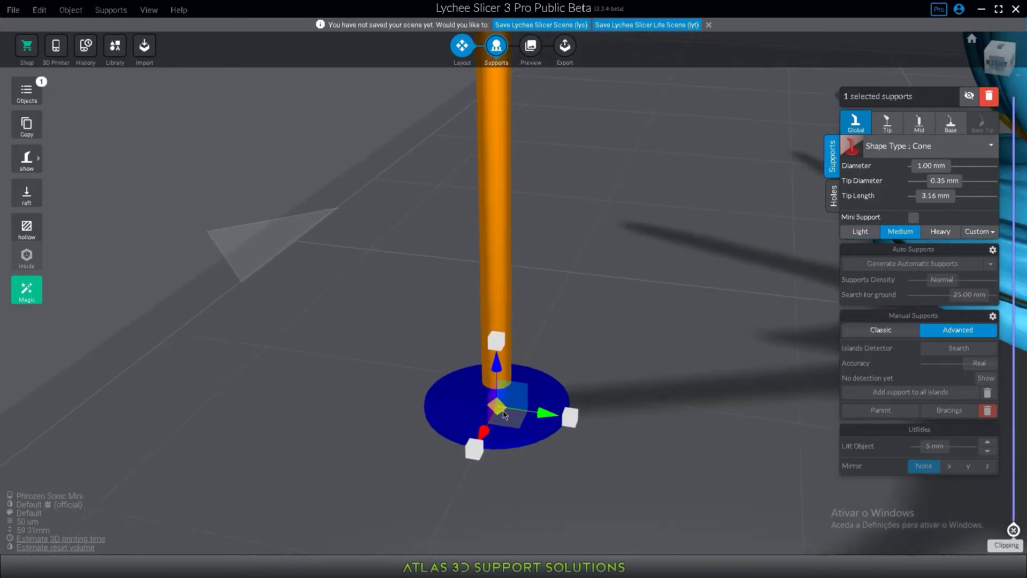
{"action": "left_click", "coordinate": [655, 394]}
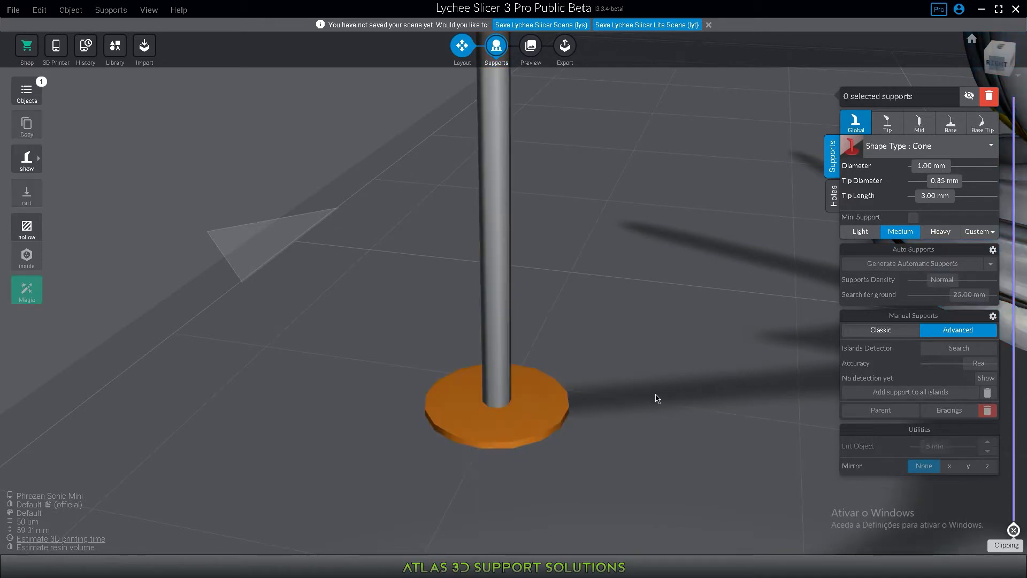
{"action": "left_click", "coordinate": [541, 414]}
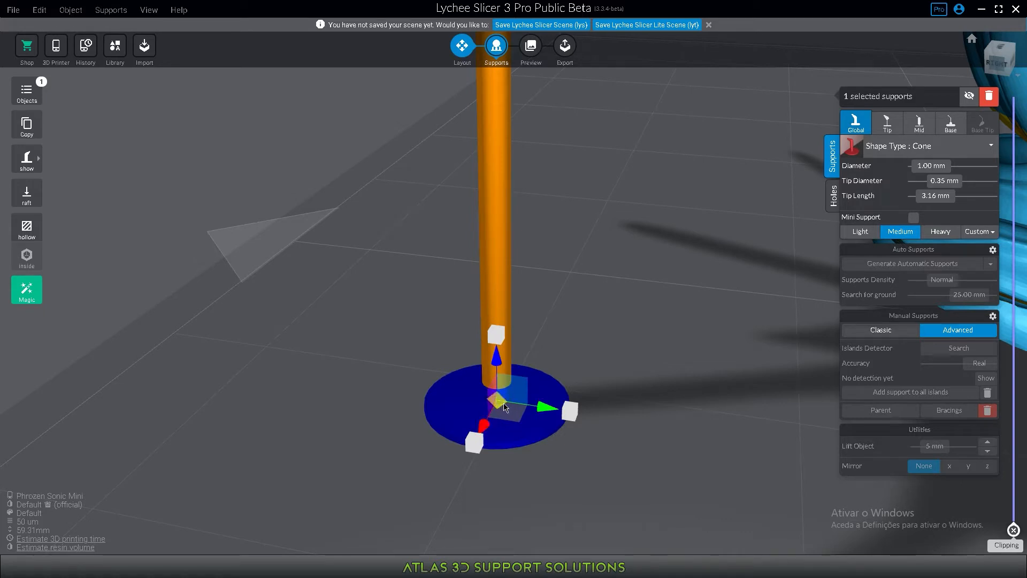
- Move the support's base disc across the build plate away from the sword tip so the pillar slants
{"action": "right_click_drag", "start_coordinate": [558, 457], "coordinate": [558, 471]}
{"action": "left_click_drag", "start_coordinate": [546, 399], "coordinate": [471, 378]}
{"action": "left_click", "coordinate": [551, 420]}
{"action": "left_click_drag", "start_coordinate": [410, 410], "coordinate": [456, 280]}
{"action": "scroll", "coordinate": [428, 298], "scroll_direction": "down", "scroll_amount": 2}
{"action": "right_click_drag", "start_coordinate": [334, 337], "coordinate": [460, 392]}
{"action": "left_click_drag", "start_coordinate": [470, 378], "coordinate": [332, 378]}
{"action": "mouse_move", "coordinate": [414, 375]}
{"action": "right_mouse_down"}
{"action": "mouse_move", "coordinate": [366, 255]}
{"action": "mouse_move", "coordinate": [380, 328]}
{"action": "mouse_move", "coordinate": [419, 175]}
{"action": "mouse_move", "coordinate": [413, 256]}
{"action": "mouse_move", "coordinate": [334, 227]}
{"action": "mouse_move", "coordinate": [363, 158]}
{"action": "mouse_move", "coordinate": [335, 248]}
{"action": "mouse_move", "coordinate": [419, 367]}
{"action": "right_mouse_up"}
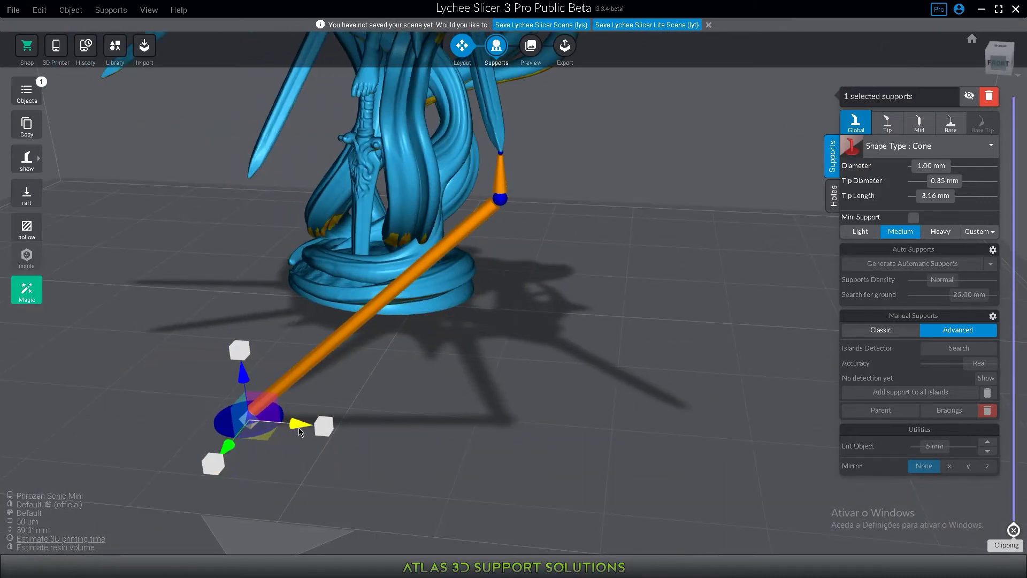
- Slide the base disc along the X axis to bring it back in front of the supported sword
{"action": "left_click_drag", "start_coordinate": [300, 431], "coordinate": [227, 402]}
{"action": "right_click_drag", "start_coordinate": [434, 400], "coordinate": [415, 406]}
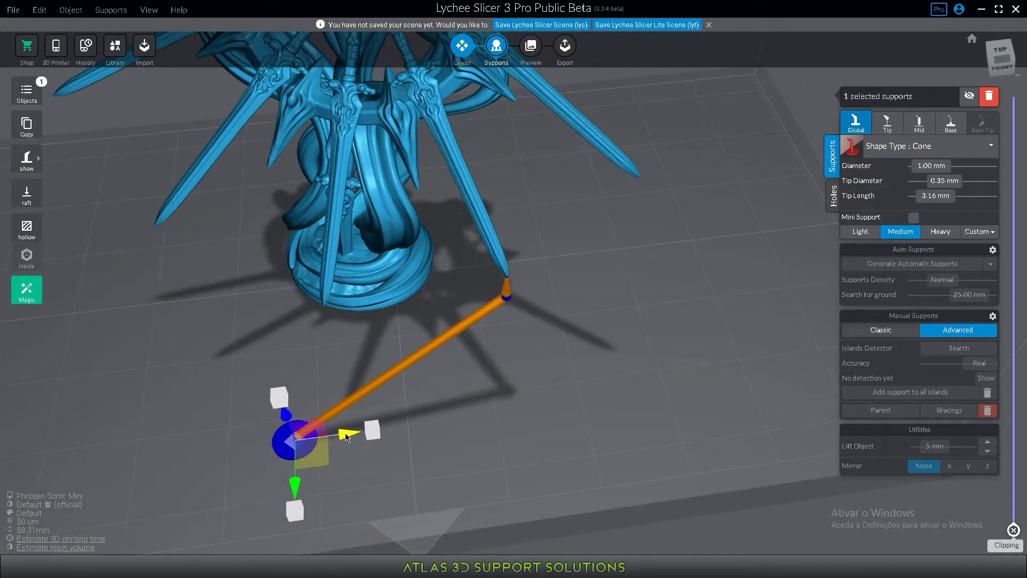
{"action": "left_click_drag", "start_coordinate": [346, 437], "coordinate": [563, 410]}
{"action": "right_click_drag", "start_coordinate": [562, 409], "coordinate": [441, 338]}
- Move the support's tip contact point from the sword's end up to the underside near its hilt
{"action": "left_click", "coordinate": [496, 377]}
{"action": "scroll", "coordinate": [440, 343], "scroll_direction": "up", "scroll_amount": 5}
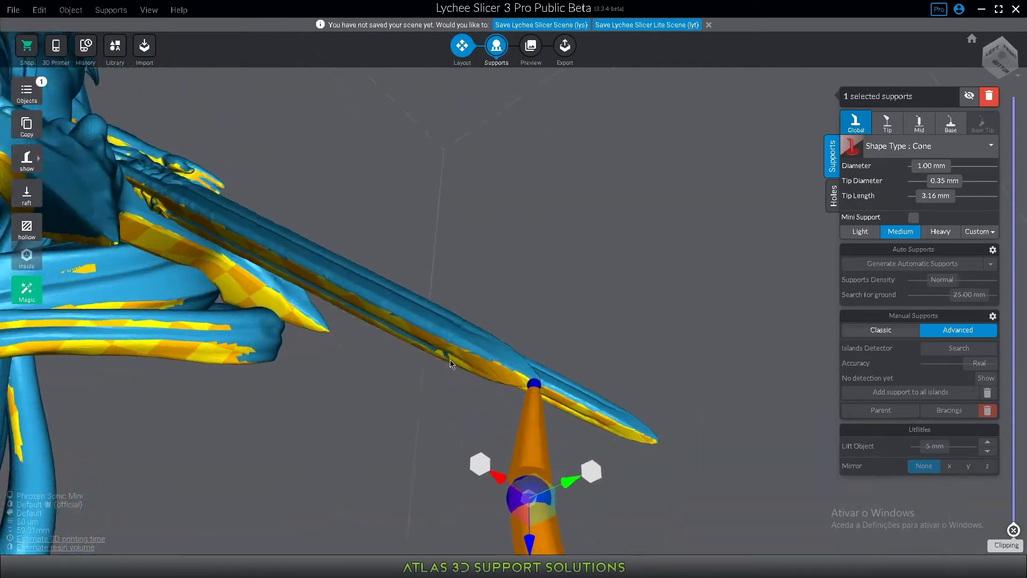
{"action": "scroll", "coordinate": [450, 360], "scroll_direction": "down", "scroll_amount": 4}
{"action": "left_click_drag", "start_coordinate": [544, 410], "coordinate": [218, 199]}
{"action": "scroll", "coordinate": [213, 251], "scroll_direction": "down", "scroll_amount": 3}
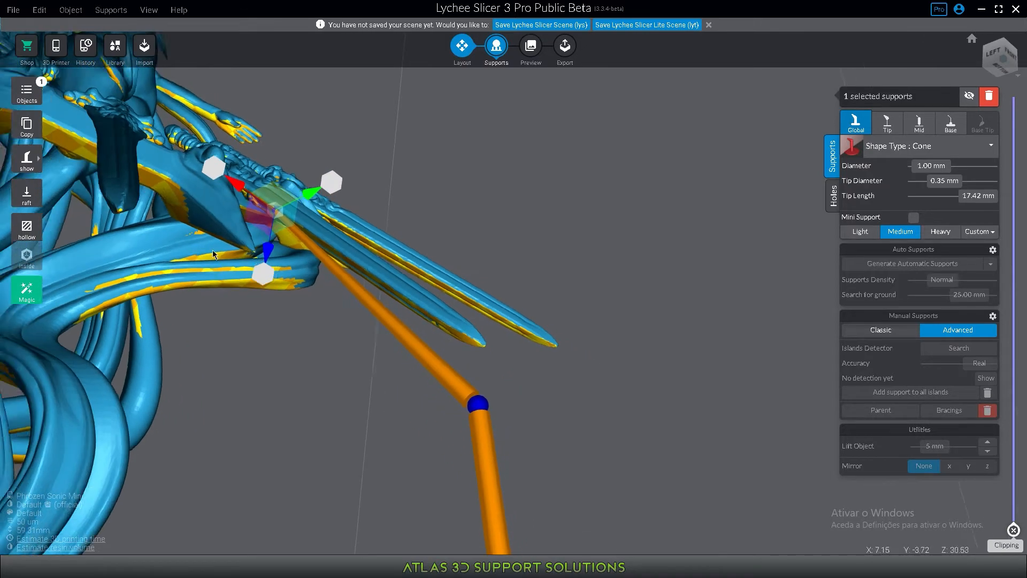
- Move the joint between tip and pillar up close to the contact point near the sword's hilt
{"action": "right_click_drag", "start_coordinate": [213, 253], "coordinate": [387, 408]}
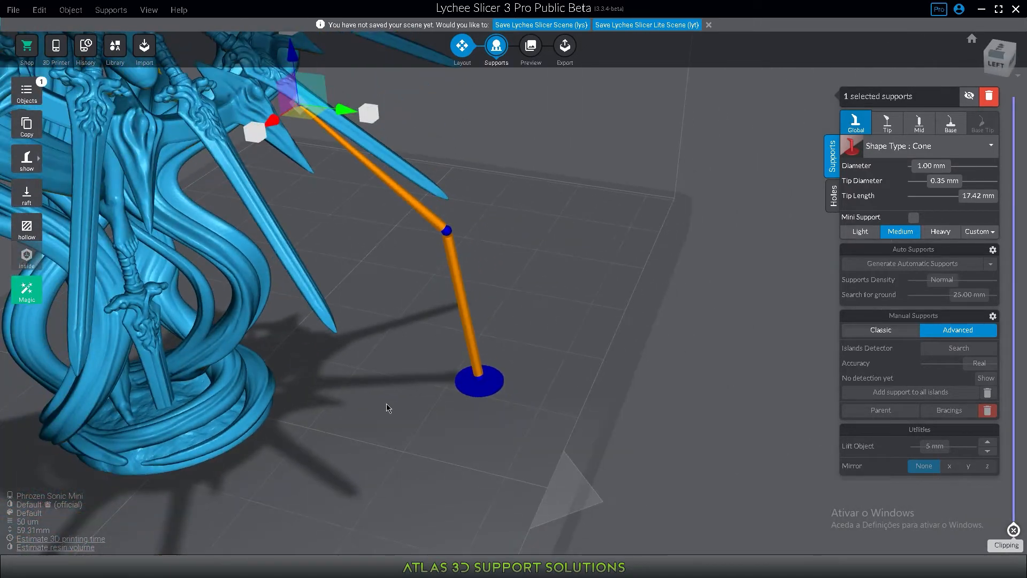
{"action": "left_click", "coordinate": [503, 386]}
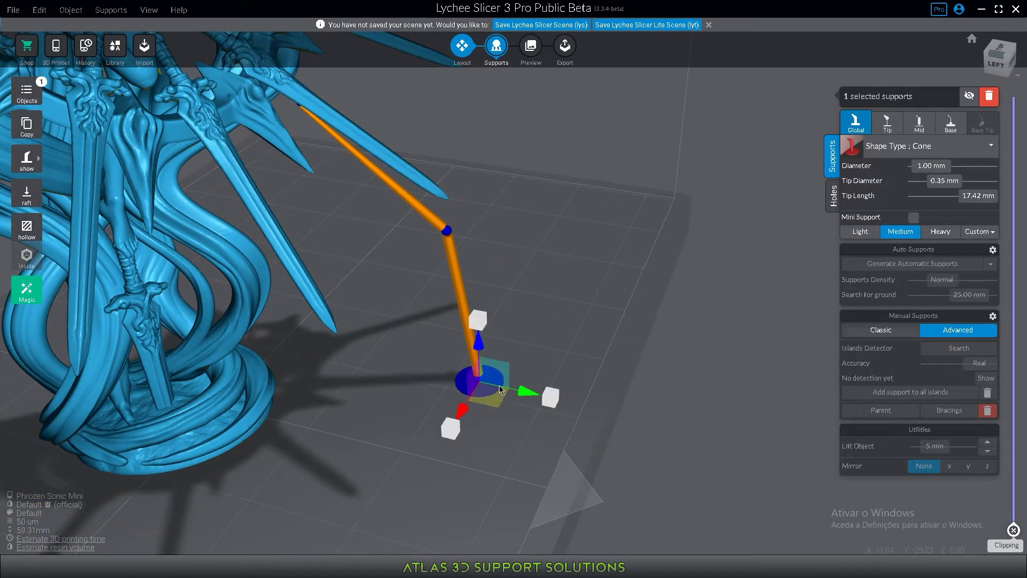
{"action": "left_click", "coordinate": [447, 230]}
{"action": "left_click_drag", "start_coordinate": [448, 231], "coordinate": [299, 138]}
{"action": "mouse_move", "coordinate": [365, 210]}
{"action": "right_mouse_down"}
{"action": "mouse_move", "coordinate": [416, 375]}
{"action": "mouse_move", "coordinate": [287, 356]}
{"action": "mouse_move", "coordinate": [363, 230]}
{"action": "right_mouse_up"}
{"action": "scroll", "coordinate": [362, 225], "scroll_direction": "up", "scroll_amount": 2}
{"action": "left_click_drag", "start_coordinate": [329, 210], "coordinate": [86, 153]}
{"action": "scroll", "coordinate": [88, 161], "scroll_direction": "down", "scroll_amount": 3}
- Fine-tune the upper joint's position beneath the sword guard, bringing the tip length to 4.43 mm
{"action": "right_click_drag", "start_coordinate": [64, 428], "coordinate": [383, 265]}
{"action": "middle_click_drag", "start_coordinate": [383, 264], "coordinate": [389, 352]}
{"action": "scroll", "coordinate": [396, 268], "scroll_direction": "up", "scroll_amount": 1}
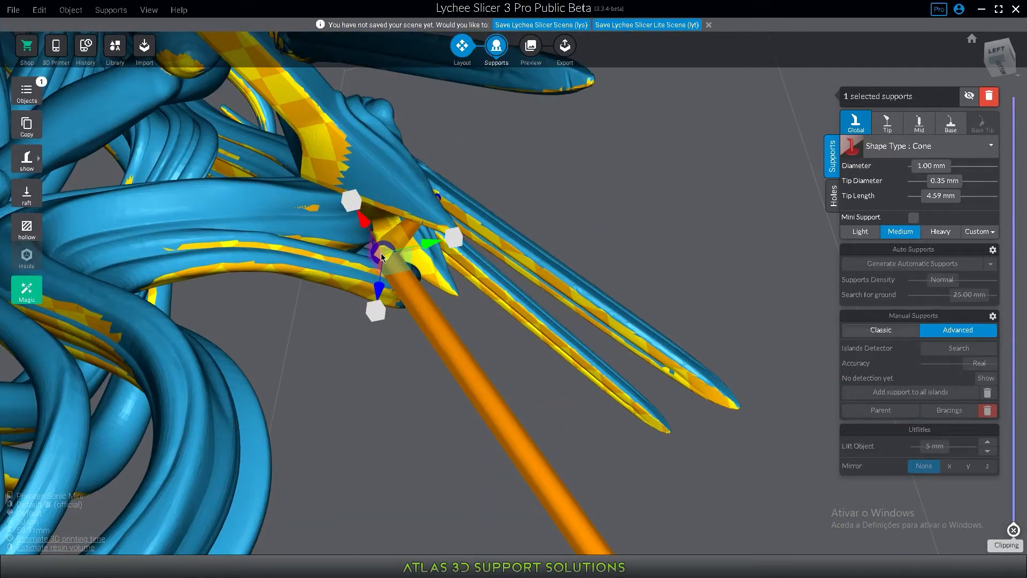
{"action": "left_click_drag", "start_coordinate": [383, 254], "coordinate": [414, 262]}
{"action": "mouse_move", "coordinate": [387, 390]}
{"action": "right_mouse_down"}
{"action": "mouse_move", "coordinate": [284, 470]}
{"action": "mouse_move", "coordinate": [384, 397]}
{"action": "right_mouse_up"}
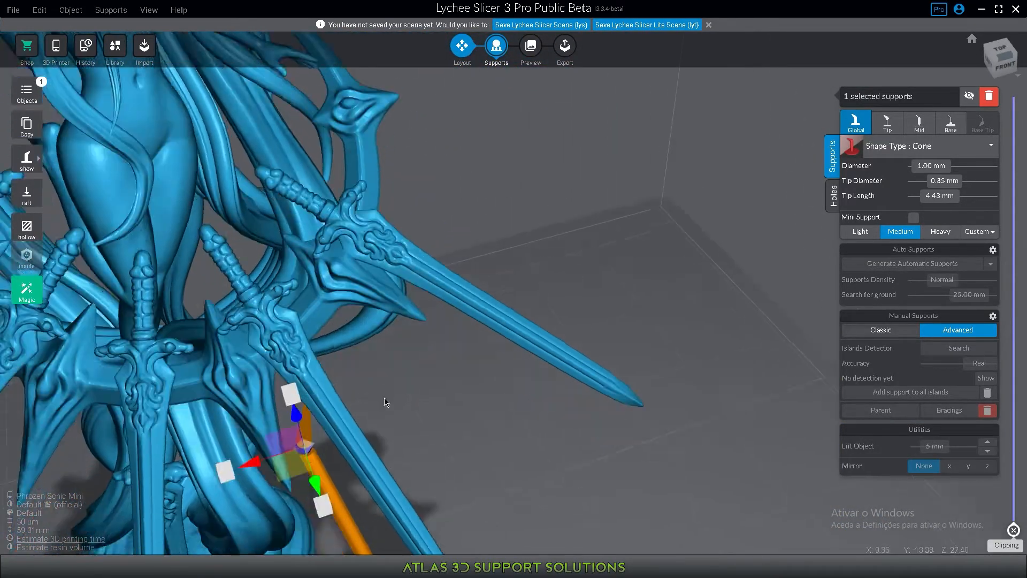
- Select the base disc and shift it sideways on the build plate to line the pillar up with the blade
{"action": "middle_click_drag", "start_coordinate": [384, 397], "coordinate": [517, 399]}
{"action": "right_click_drag", "start_coordinate": [517, 399], "coordinate": [510, 337]}
{"action": "left_click_drag", "start_coordinate": [545, 436], "coordinate": [580, 382]}
{"action": "right_click_drag", "start_coordinate": [637, 248], "coordinate": [515, 387]}
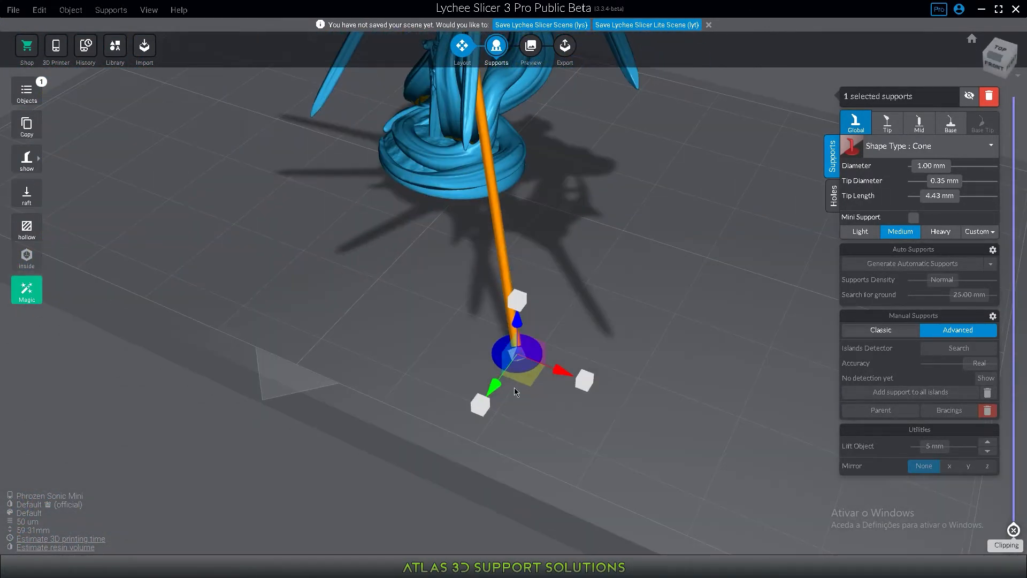
{"action": "left_click_drag", "start_coordinate": [520, 361], "coordinate": [465, 356]}
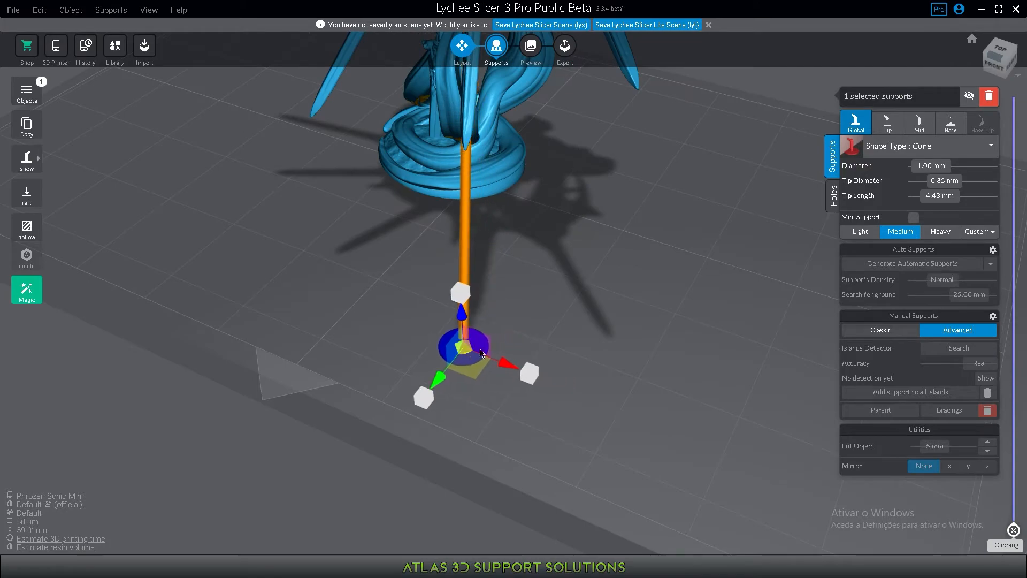
- Raise the joint above the base disc to form an upright lower section and a slanted arm under the blade
{"action": "right_click_drag", "start_coordinate": [546, 401], "coordinate": [627, 210]}
{"action": "left_click", "coordinate": [500, 310]}
{"action": "scroll", "coordinate": [501, 310], "scroll_direction": "down", "scroll_amount": 5}
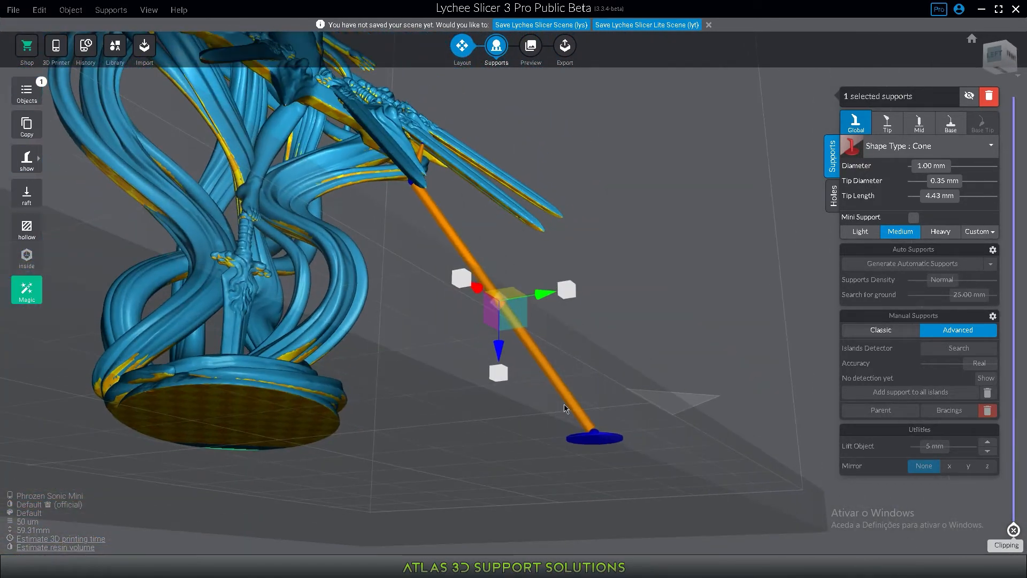
{"action": "scroll", "coordinate": [560, 400], "scroll_direction": "up", "scroll_amount": 3}
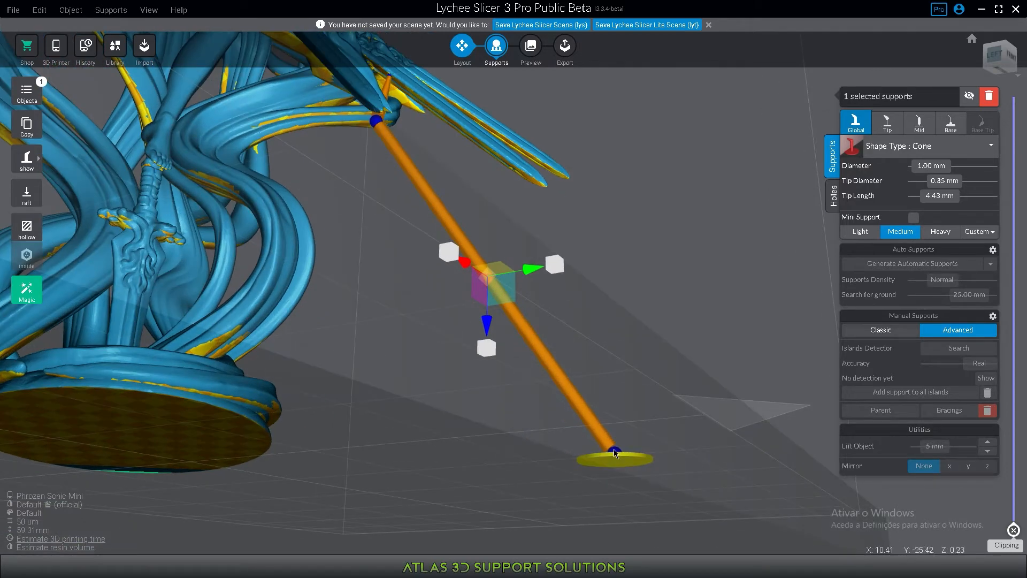
{"action": "left_click", "coordinate": [615, 450]}
{"action": "left_click_drag", "start_coordinate": [619, 501], "coordinate": [650, 338]}
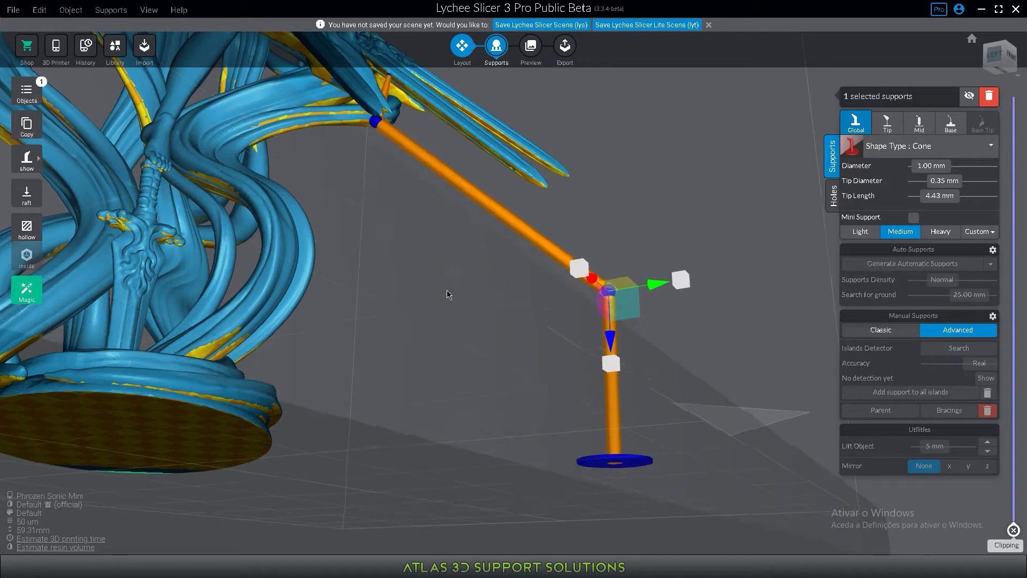
- Add two mini supports from the sword blade's end down to the slanted arm
{"action": "right_click_drag", "start_coordinate": [448, 290], "coordinate": [428, 209]}
{"action": "right_click_drag", "start_coordinate": [380, 65], "coordinate": [416, 95]}
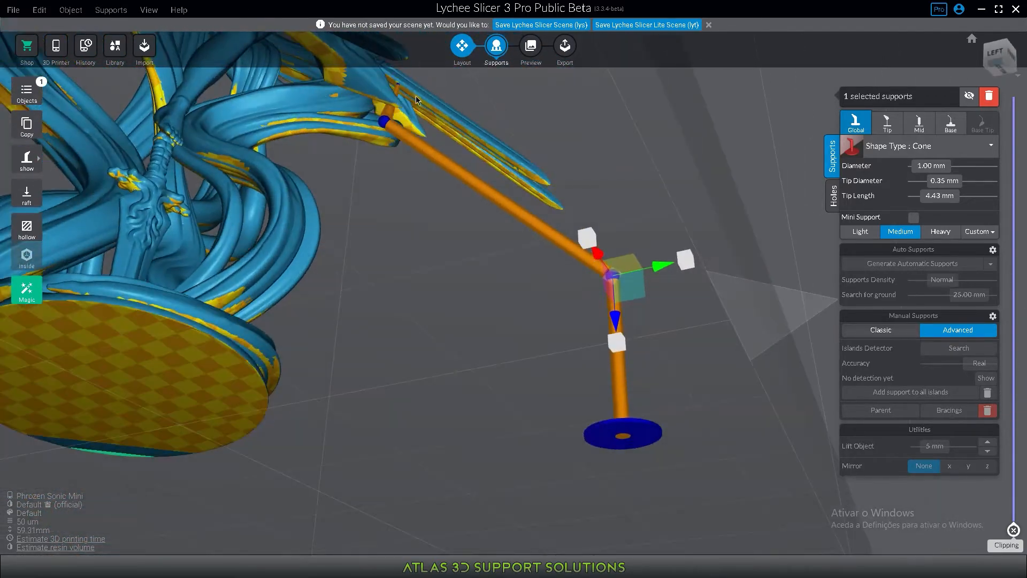
{"action": "scroll", "coordinate": [422, 189], "scroll_direction": "up", "scroll_amount": 5}
{"action": "left_click", "coordinate": [422, 195]}
{"action": "right_click_drag", "start_coordinate": [421, 195], "coordinate": [427, 264]}
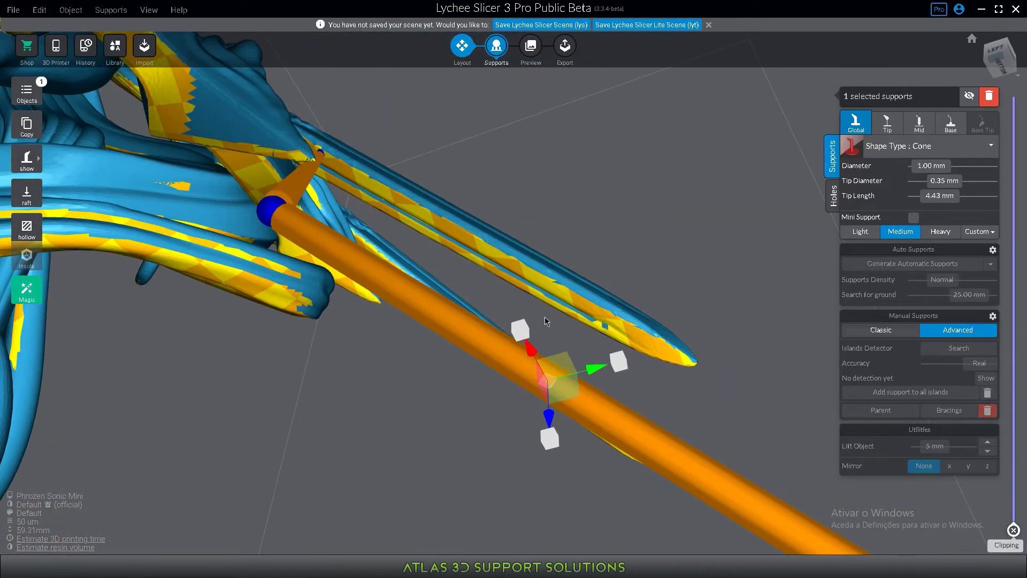
{"action": "scroll", "coordinate": [692, 374], "scroll_direction": "up", "scroll_amount": 2}
{"action": "left_click_drag", "start_coordinate": [705, 364], "coordinate": [731, 505]}
{"action": "left_click_drag", "start_coordinate": [638, 333], "coordinate": [640, 449]}
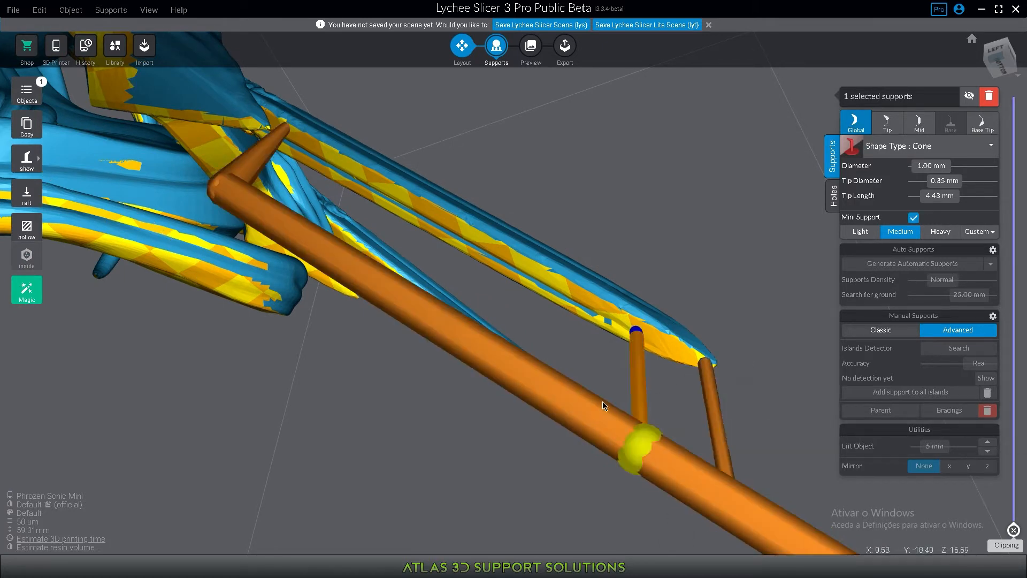
- Add four more mini supports spaced along the blade toward the hilt, each resting on the slanted arm
{"action": "left_click_drag", "start_coordinate": [551, 275], "coordinate": [519, 378]}
{"action": "left_click_drag", "start_coordinate": [463, 235], "coordinate": [415, 316]}
{"action": "left_click", "coordinate": [383, 194]}
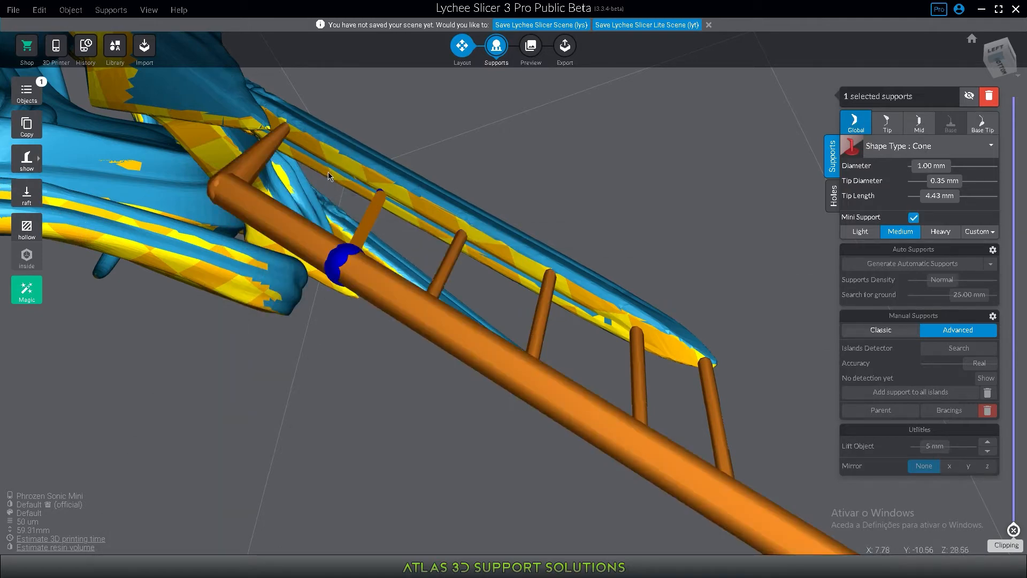
{"action": "left_click_drag", "start_coordinate": [298, 229], "coordinate": [299, 230]}
- Inspect the row of mini supports between the blade and the slanted arm from several angles
{"action": "scroll", "coordinate": [316, 246], "scroll_direction": "down", "scroll_amount": 4}
{"action": "right_click_drag", "start_coordinate": [326, 259], "coordinate": [422, 292]}
{"action": "right_click_drag", "start_coordinate": [345, 143], "coordinate": [374, 243]}
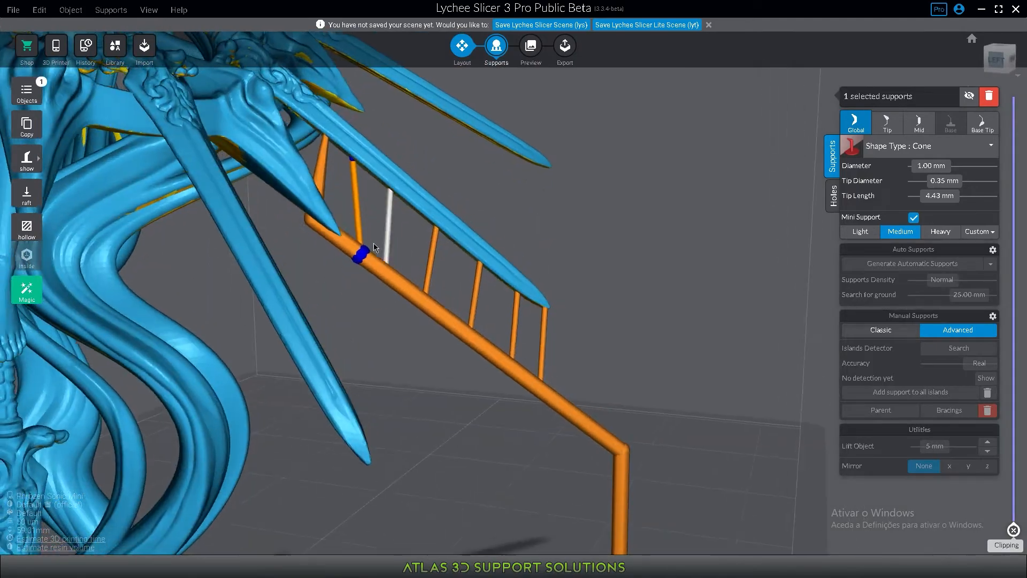
{"action": "right_click_drag", "start_coordinate": [263, 103], "coordinate": [210, 100]}
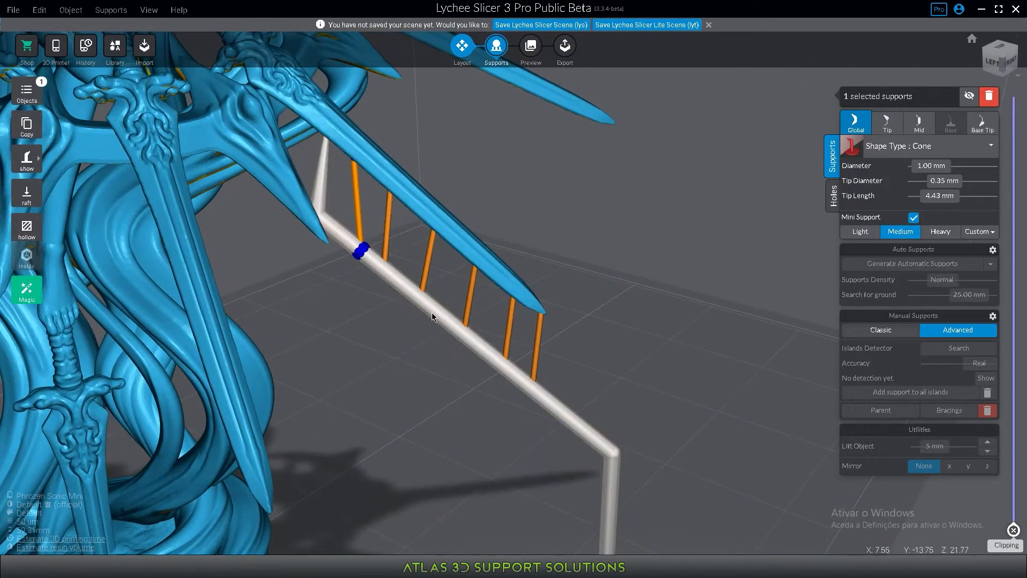
{"action": "right_click_drag", "start_coordinate": [541, 419], "coordinate": [540, 393]}
{"action": "scroll", "coordinate": [519, 401], "scroll_direction": "down", "scroll_amount": 4}
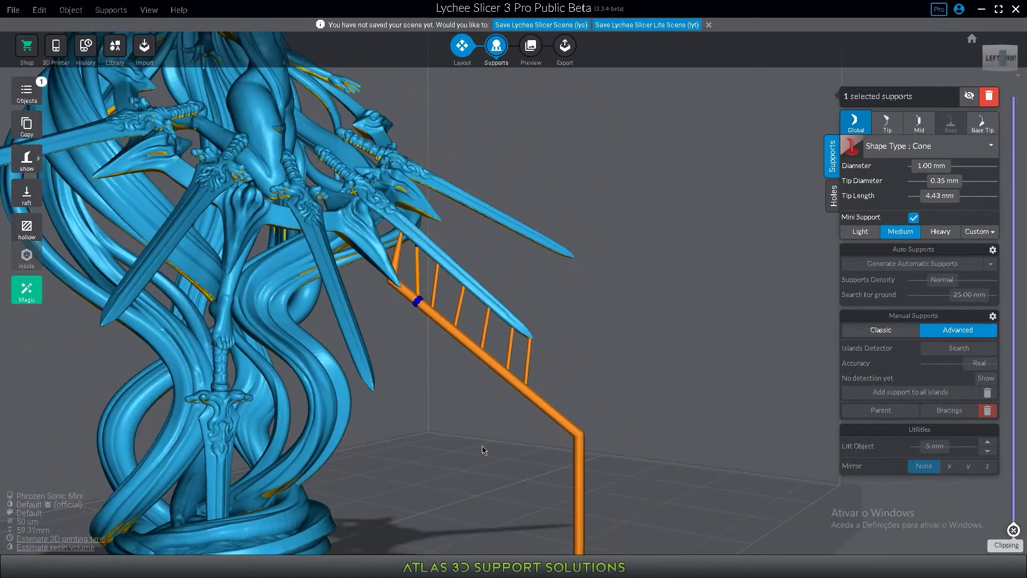
- Add four full supports from the build plate up to the underside of the slanted arm, spaced along its length
{"action": "right_click_drag", "start_coordinate": [482, 445], "coordinate": [520, 513]}
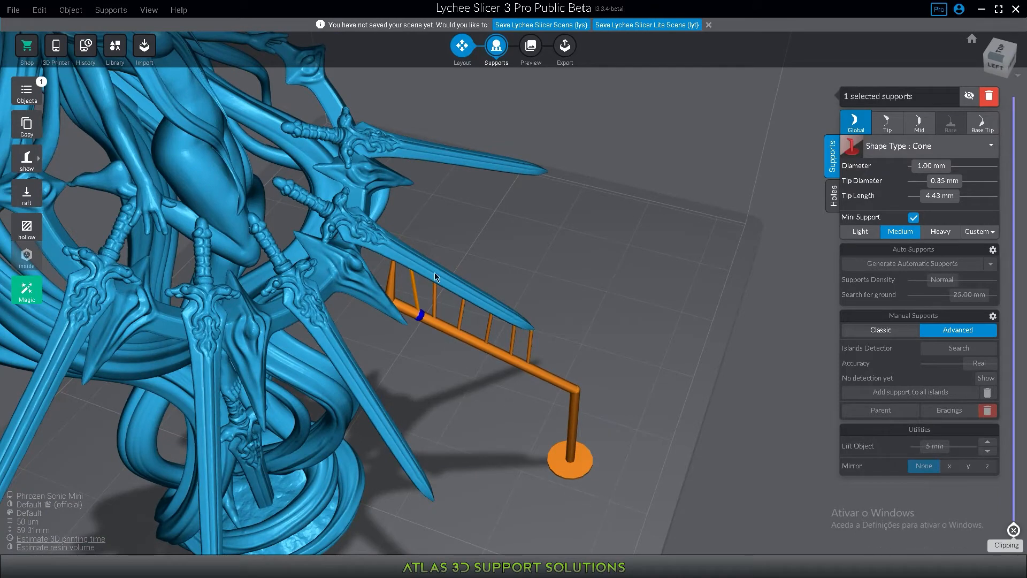
{"action": "right_click_drag", "start_coordinate": [435, 276], "coordinate": [458, 381]}
{"action": "left_click", "coordinate": [498, 322]}
{"action": "left_click", "coordinate": [388, 261]}
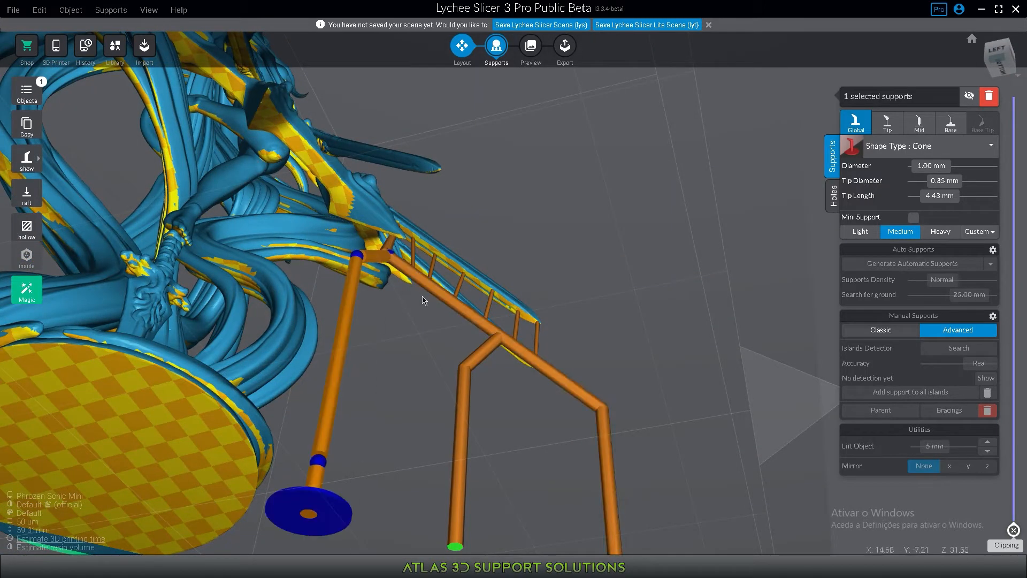
{"action": "left_click", "coordinate": [435, 294]}
{"action": "right_click_drag", "start_coordinate": [435, 295], "coordinate": [458, 387]}
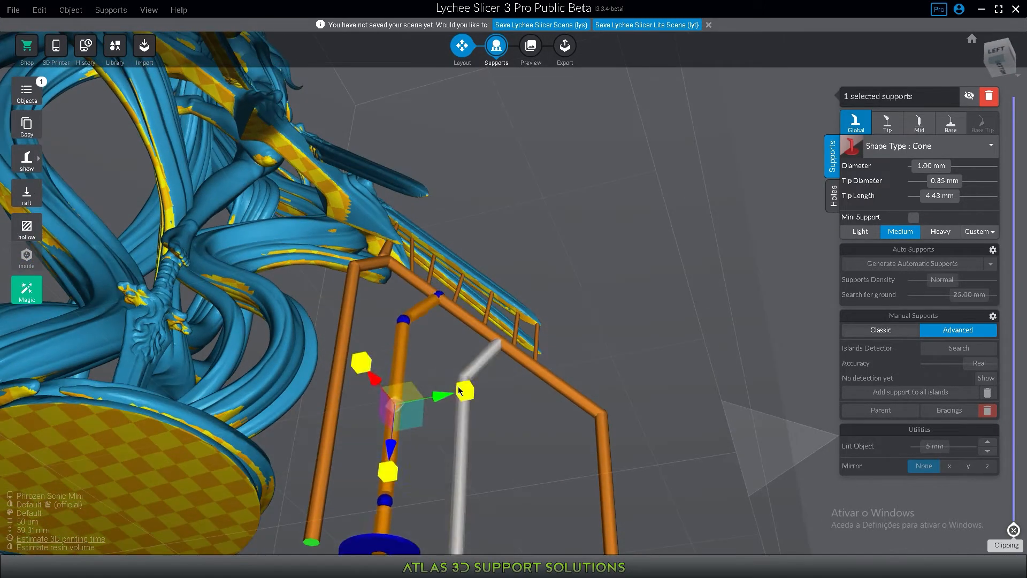
{"action": "left_click", "coordinate": [554, 386]}
{"action": "scroll", "coordinate": [554, 386], "scroll_direction": "down", "scroll_amount": 5}
{"action": "right_click_drag", "start_coordinate": [585, 295], "coordinate": [536, 419]}
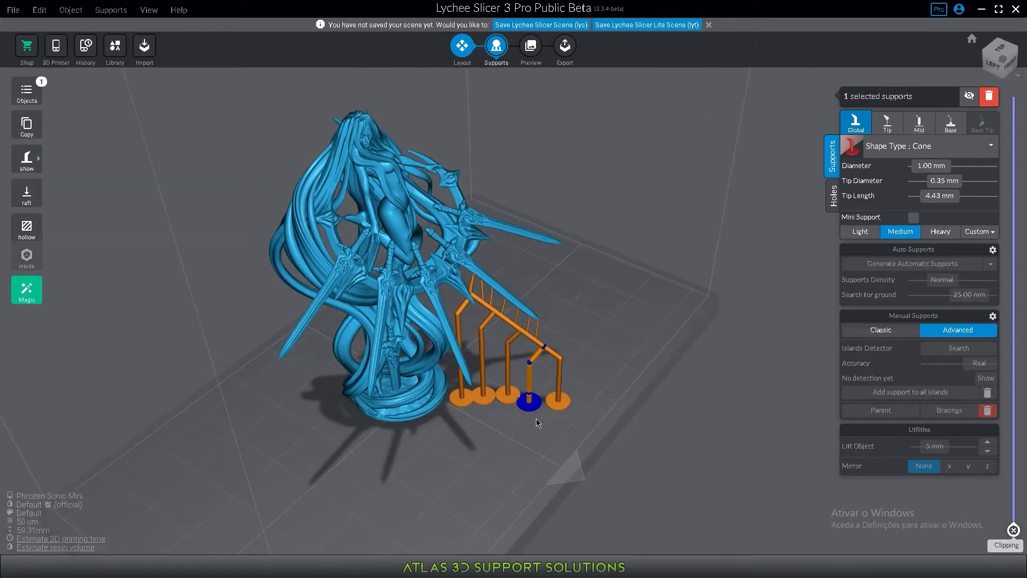
- Leave Advanced editing and delete the entire group of supports under the sword
{"action": "key", "text": "Escape"}
{"action": "scroll", "coordinate": [536, 310], "scroll_direction": "up", "scroll_amount": 4}
{"action": "right_click_drag", "start_coordinate": [575, 302], "coordinate": [121, 272]}
{"action": "scroll", "coordinate": [588, 313], "scroll_direction": "down", "scroll_amount": 5}
{"action": "right_click_drag", "start_coordinate": [565, 364], "coordinate": [625, 313]}
{"action": "right_click_drag", "start_coordinate": [570, 351], "coordinate": [496, 416]}
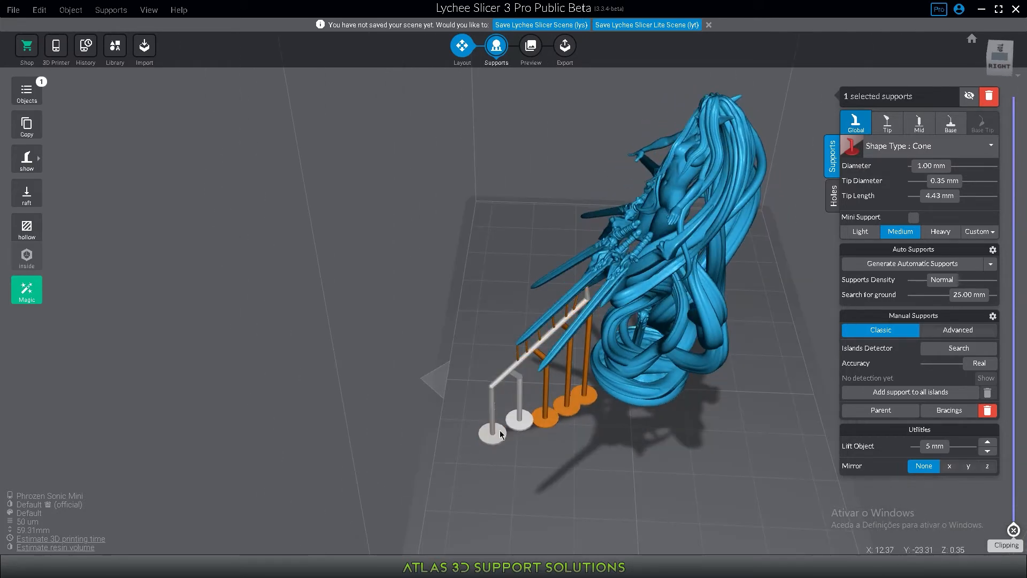
{"action": "left_click", "coordinate": [499, 430]}
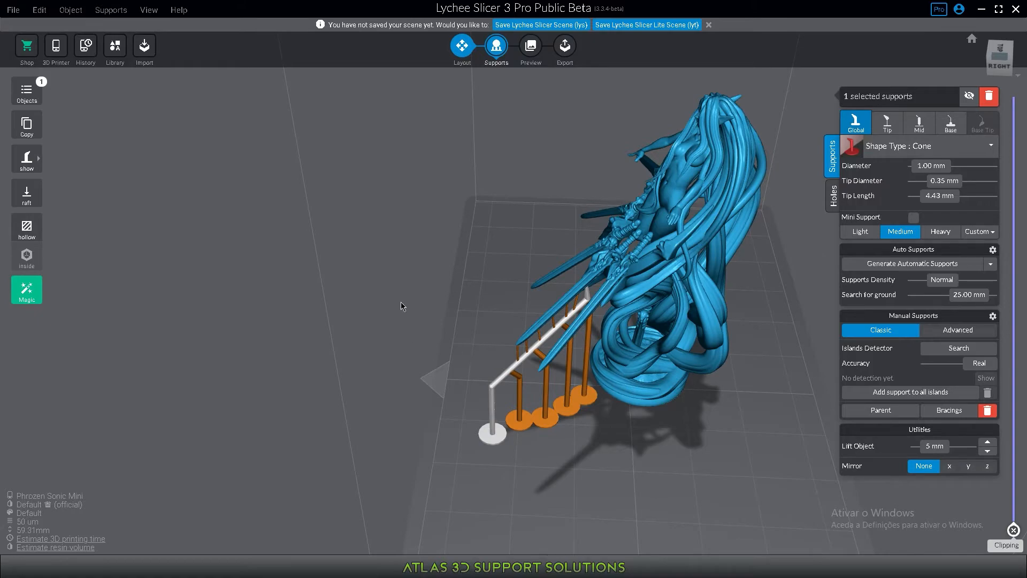
{"action": "left_click_drag", "start_coordinate": [369, 223], "coordinate": [616, 461]}
{"action": "key", "text": "Delete"}
- Add a new medium support at the sword blade's tip and open it in Advanced editing mode
{"action": "right_click_drag", "start_coordinate": [619, 477], "coordinate": [545, 230]}
{"action": "scroll", "coordinate": [525, 283], "scroll_direction": "up", "scroll_amount": 5}
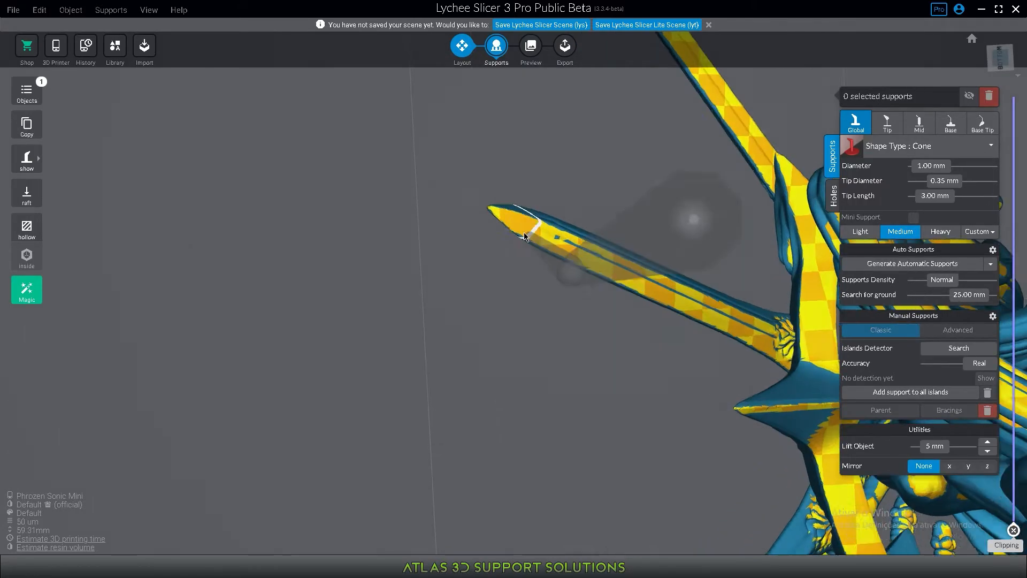
{"action": "scroll", "coordinate": [489, 208], "scroll_direction": "down", "scroll_amount": 4}
{"action": "left_click", "coordinate": [493, 209]}
{"action": "right_click_drag", "start_coordinate": [494, 209], "coordinate": [467, 433]}
{"action": "middle_click_drag", "start_coordinate": [465, 417], "coordinate": [453, 196]}
{"action": "key", "text": "Tab"}
{"action": "scroll", "coordinate": [457, 326], "scroll_direction": "up", "scroll_amount": 4}
{"action": "right_click_drag", "start_coordinate": [460, 329], "coordinate": [502, 403]}
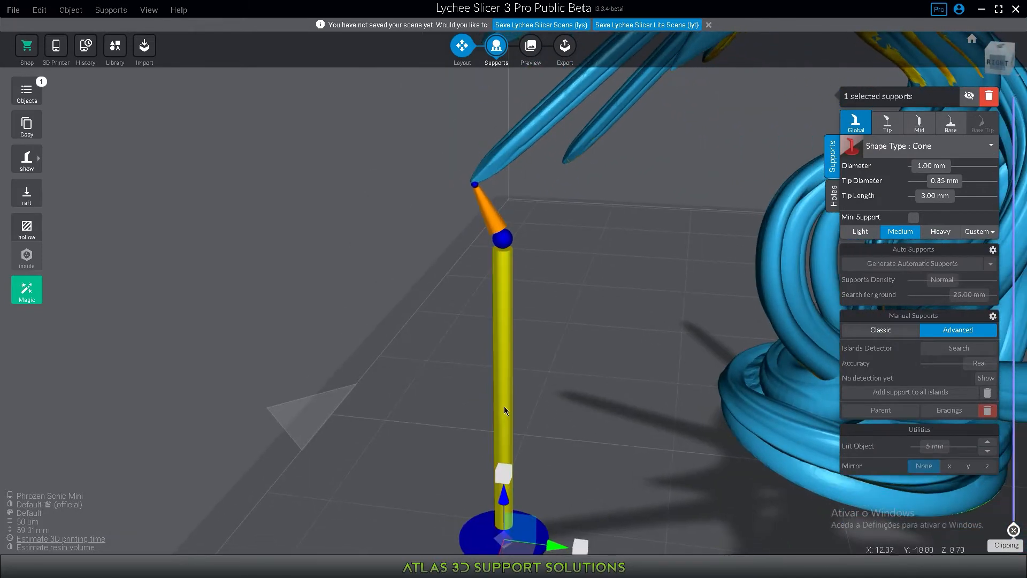
- Shift the new support's pillar so that it stands directly beneath the blade tip
{"action": "left_click", "coordinate": [504, 405]}
{"action": "left_click_drag", "start_coordinate": [509, 407], "coordinate": [490, 393]}
{"action": "left_click_drag", "start_coordinate": [518, 429], "coordinate": [521, 454]}
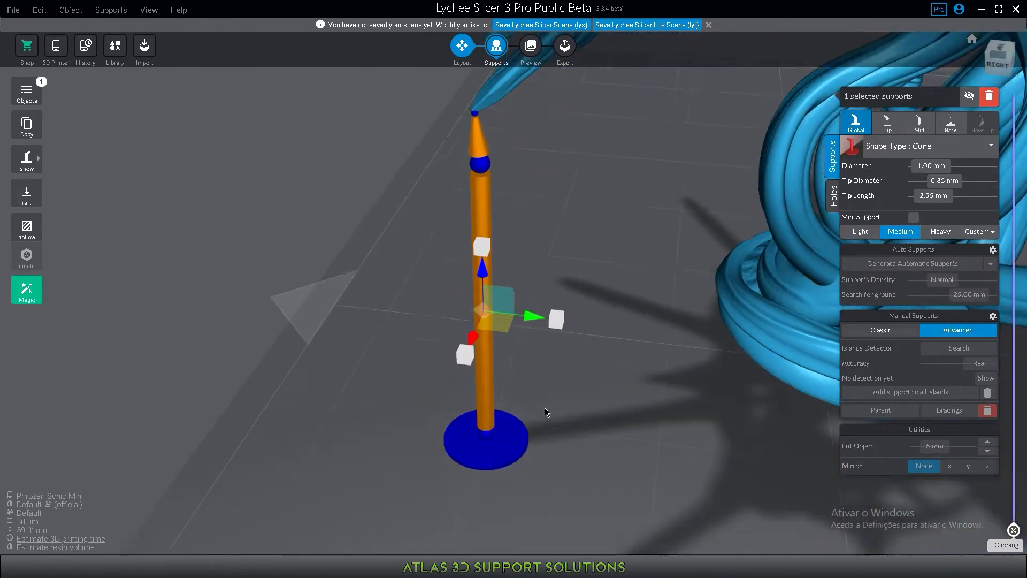
- Resize the support's base disc with its scaling handles and deselect it
{"action": "left_click", "coordinate": [518, 411]}
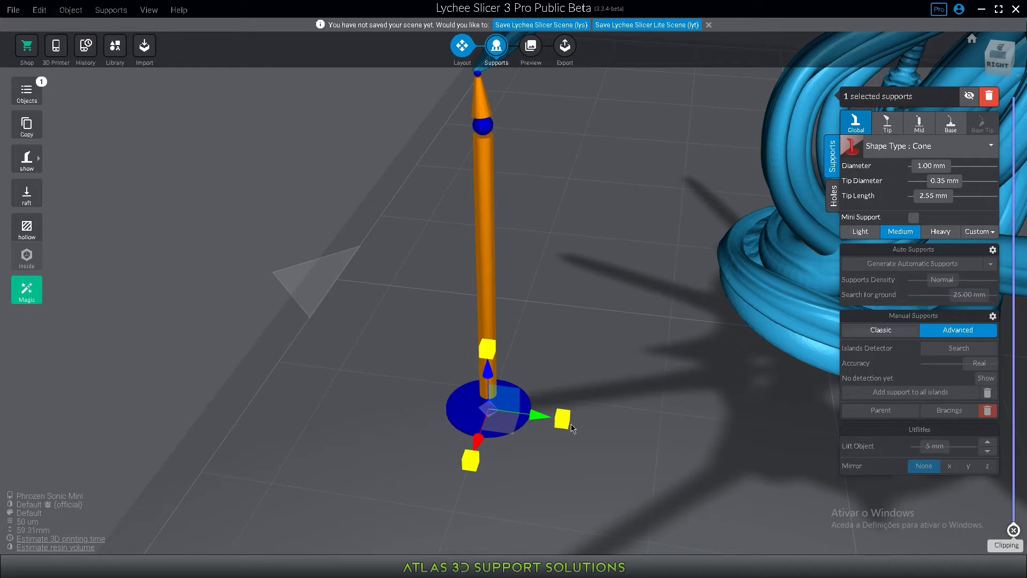
{"action": "mouse_move", "coordinate": [571, 424]}
{"action": "left_mouse_down"}
{"action": "mouse_move", "coordinate": [667, 444]}
{"action": "mouse_move", "coordinate": [709, 439]}
{"action": "mouse_move", "coordinate": [590, 420]}
{"action": "mouse_move", "coordinate": [566, 426]}
{"action": "mouse_move", "coordinate": [565, 284]}
{"action": "mouse_move", "coordinate": [560, 496]}
{"action": "mouse_move", "coordinate": [546, 413]}
{"action": "mouse_move", "coordinate": [617, 426]}
{"action": "mouse_move", "coordinate": [579, 416]}
{"action": "mouse_move", "coordinate": [569, 445]}
{"action": "left_mouse_up"}
{"action": "right_click_drag", "start_coordinate": [569, 445], "coordinate": [563, 445]}
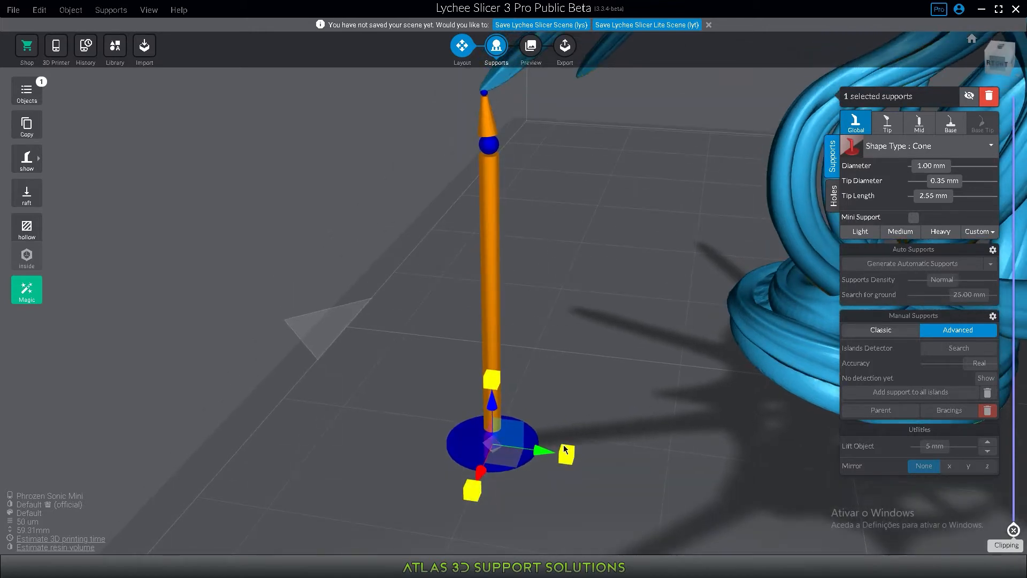
{"action": "left_click_drag", "start_coordinate": [563, 444], "coordinate": [575, 363]}
{"action": "scroll", "coordinate": [564, 369], "scroll_direction": "down", "scroll_amount": 1}
{"action": "mouse_move", "coordinate": [551, 380]}
{"action": "right_mouse_down"}
{"action": "mouse_move", "coordinate": [586, 423]}
{"action": "mouse_move", "coordinate": [533, 387]}
{"action": "right_mouse_up"}
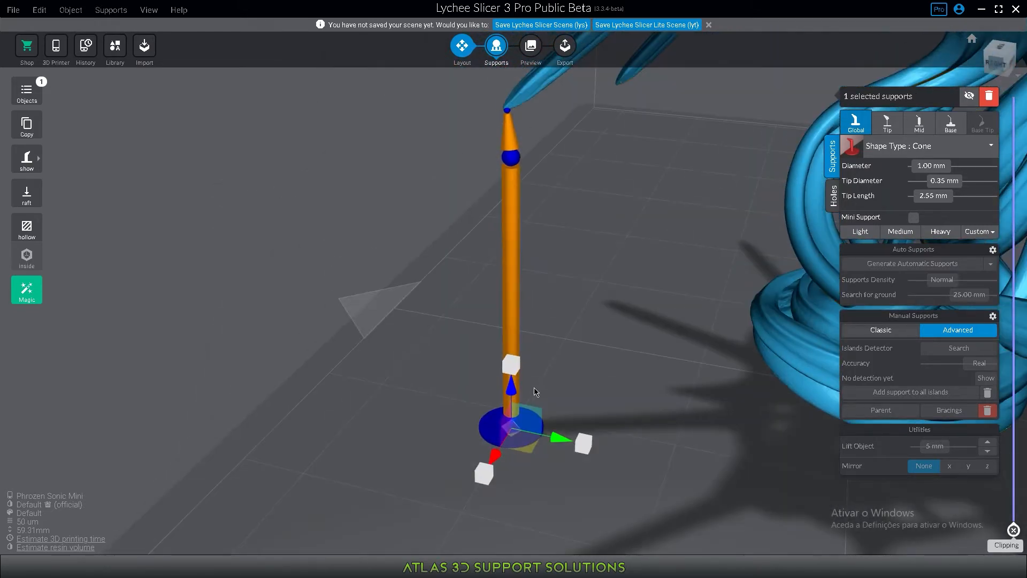
{"action": "scroll", "coordinate": [531, 385], "scroll_direction": "up", "scroll_amount": 2}
{"action": "left_click", "coordinate": [590, 388]}
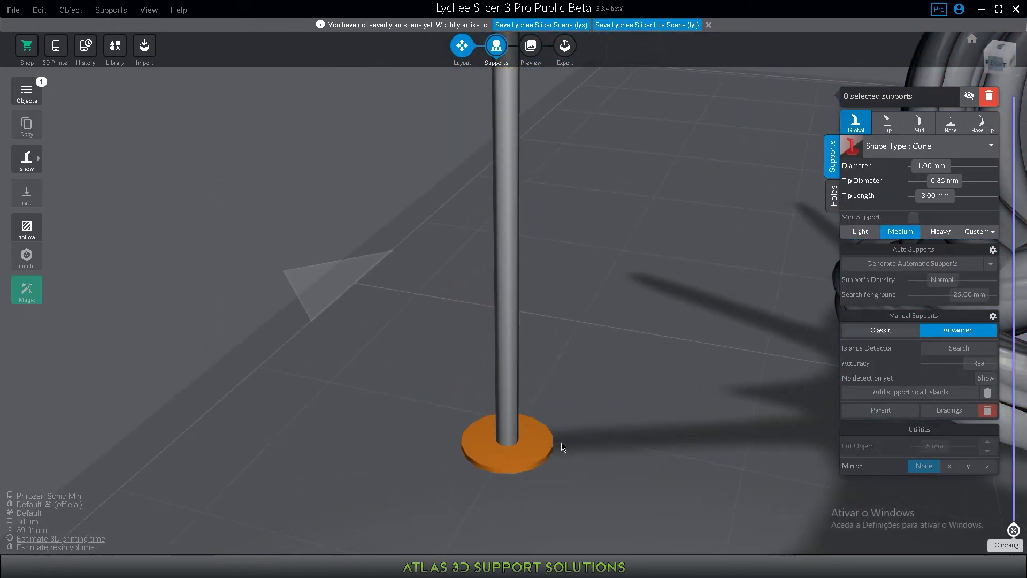
{"action": "scroll", "coordinate": [532, 457], "scroll_direction": "down", "scroll_amount": 2}
- Move the support's upper joint sideways toward the statue, stretching the tip and slanting the pillar
{"action": "left_click", "coordinate": [514, 427]}
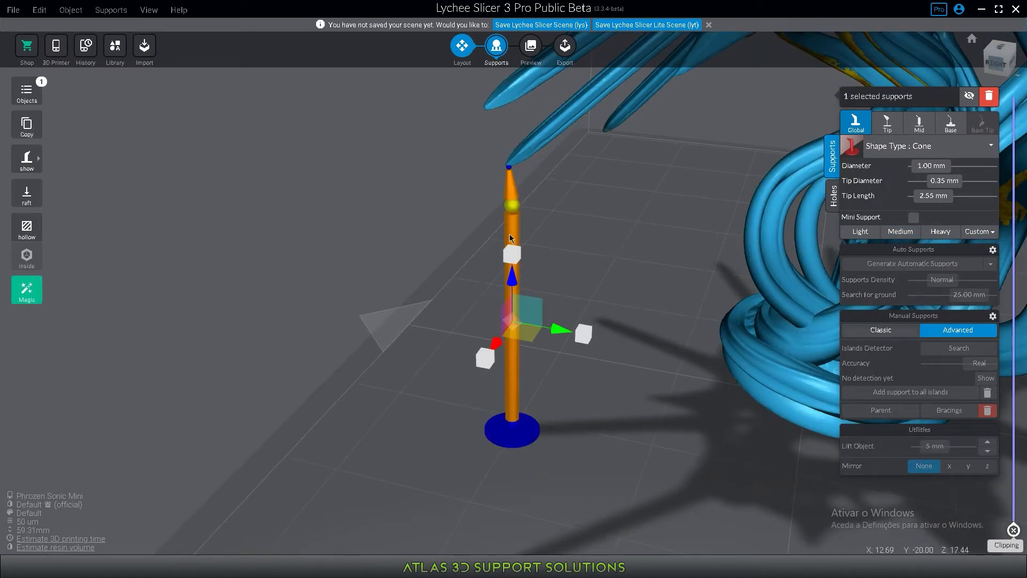
{"action": "scroll", "coordinate": [510, 236], "scroll_direction": "up", "scroll_amount": 2}
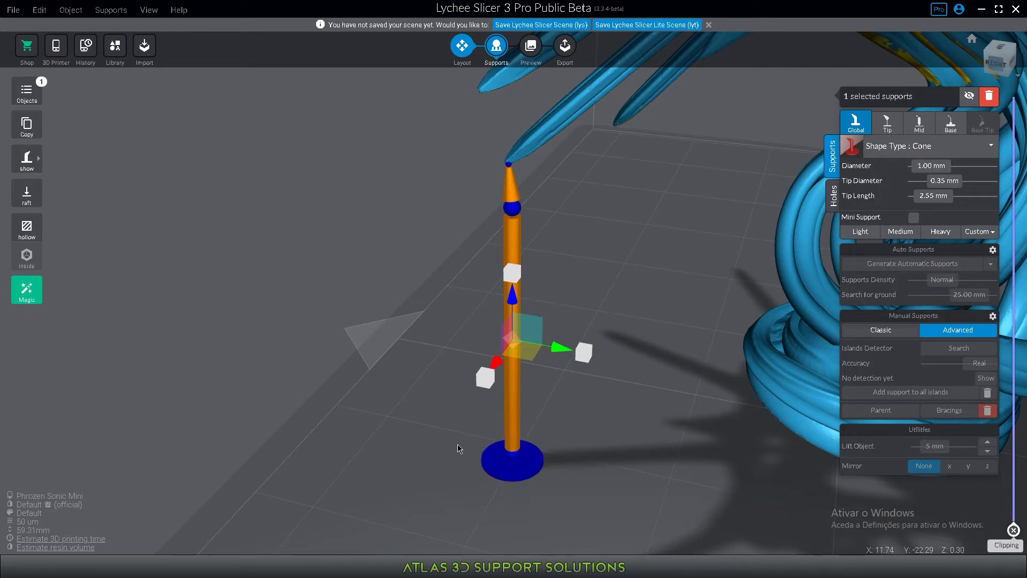
{"action": "left_click_drag", "start_coordinate": [458, 447], "coordinate": [492, 352]}
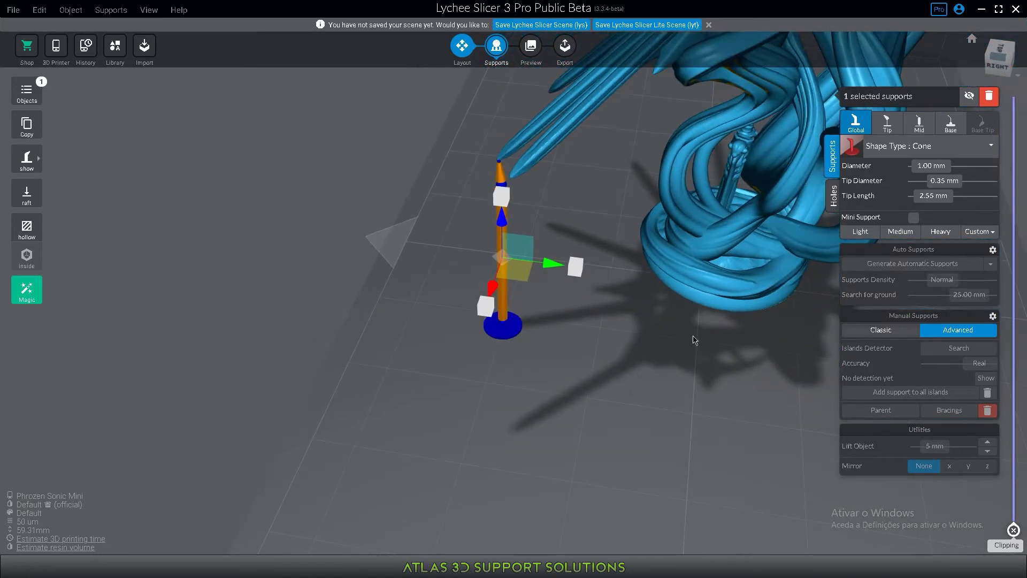
{"action": "left_click_drag", "start_coordinate": [694, 341], "coordinate": [533, 300]}
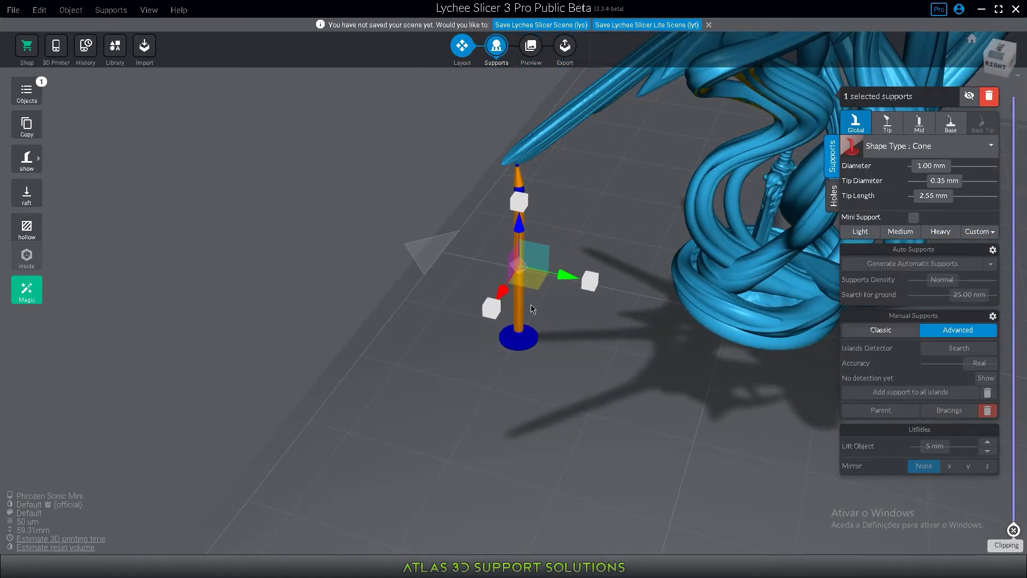
{"action": "left_click", "coordinate": [531, 304]}
{"action": "left_click", "coordinate": [520, 194]}
{"action": "left_click", "coordinate": [519, 192]}
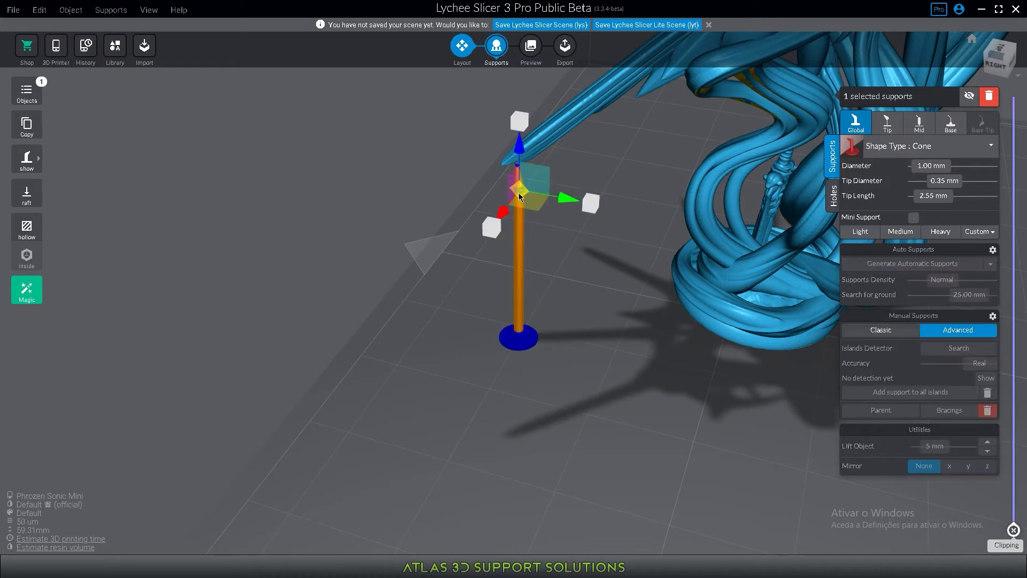
{"action": "left_click_drag", "start_coordinate": [519, 192], "coordinate": [652, 211]}
{"action": "left_click_drag", "start_coordinate": [695, 363], "coordinate": [659, 365]}
{"action": "scroll", "coordinate": [629, 338], "scroll_direction": "up", "scroll_amount": 4}
{"action": "scroll", "coordinate": [605, 313], "scroll_direction": "down", "scroll_amount": 4}
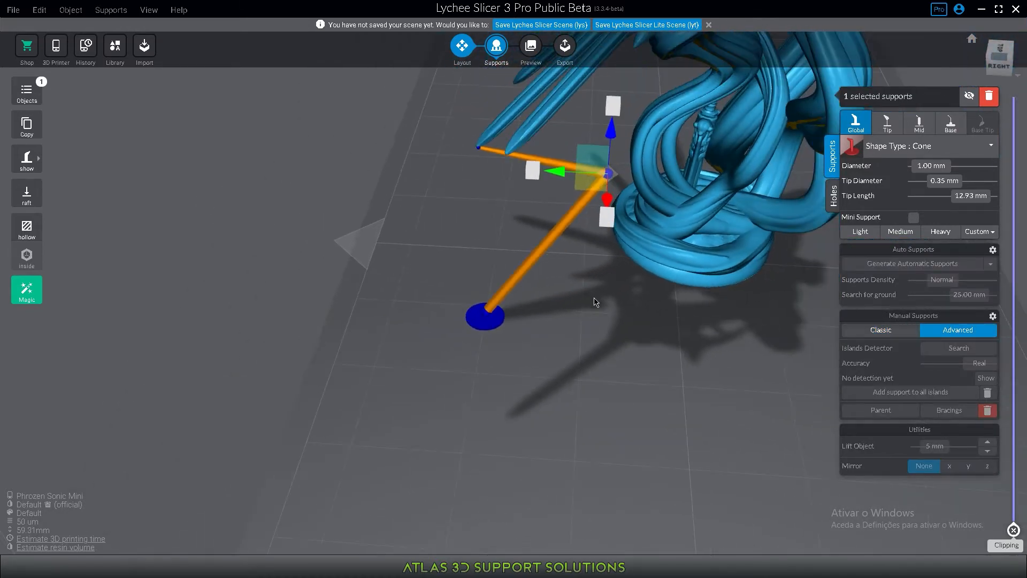
{"action": "left_click_drag", "start_coordinate": [595, 302], "coordinate": [552, 271]}
{"action": "scroll", "coordinate": [553, 271], "scroll_direction": "up", "scroll_amount": 3}
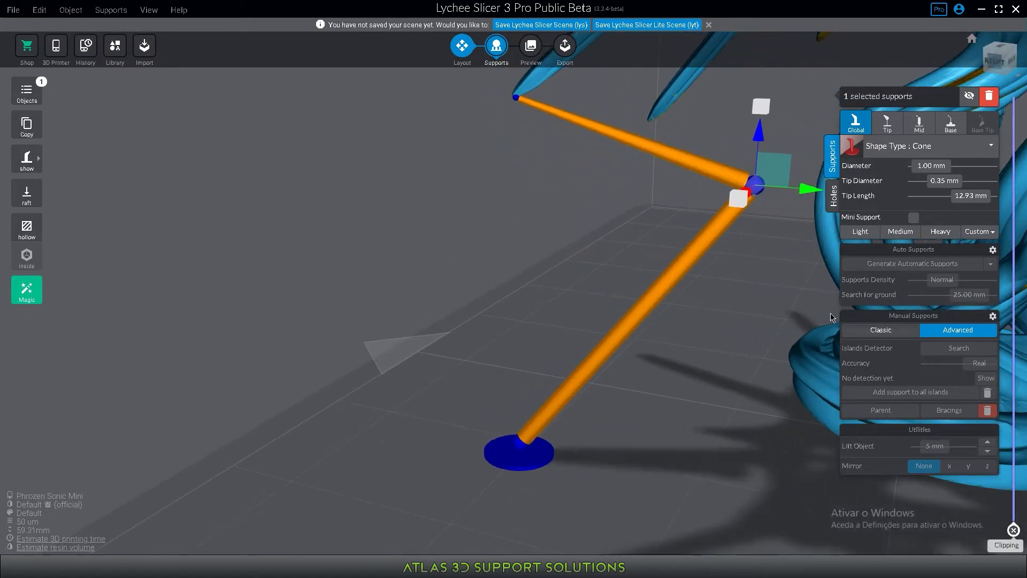
{"action": "left_click_drag", "start_coordinate": [738, 356], "coordinate": [550, 451]}
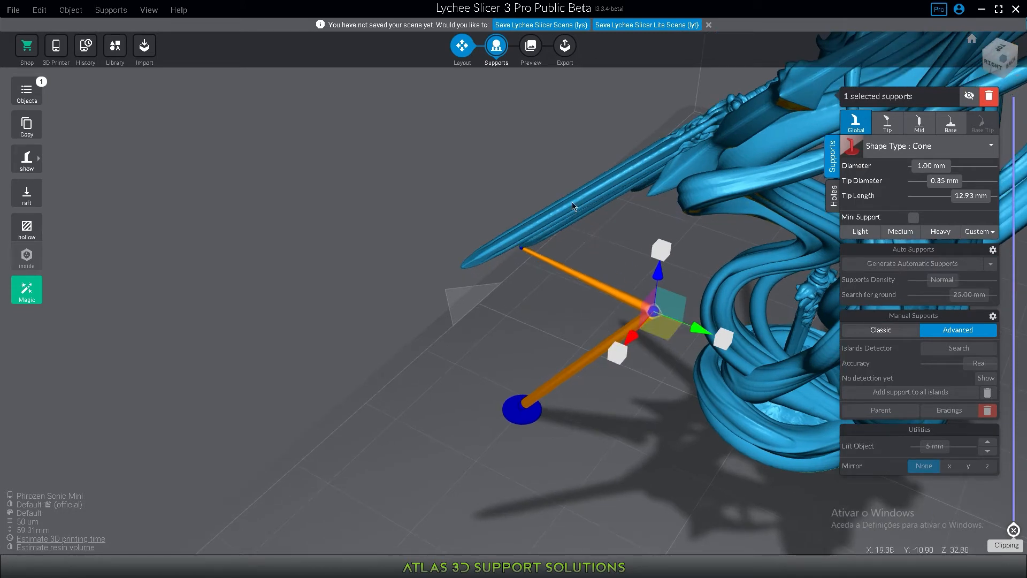
- Move the base disc beneath the offset upper joint to make the pillar upright
{"action": "key", "text": "ctrl+z"}
{"action": "left_click_drag", "start_coordinate": [570, 423], "coordinate": [621, 369]}
{"action": "left_click", "coordinate": [550, 400]}
{"action": "left_click", "coordinate": [612, 349]}
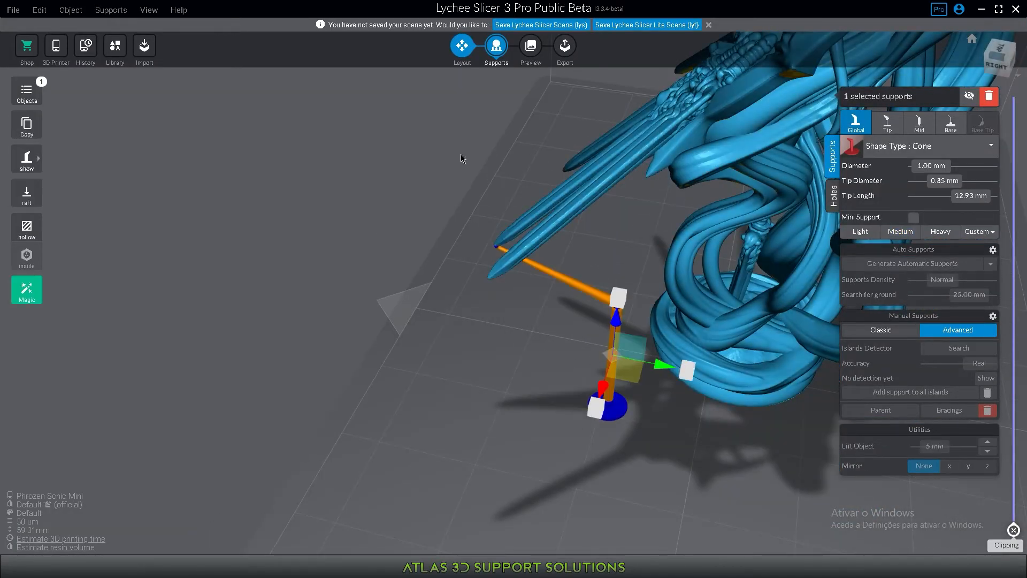
- Move the whole pillar segment back to just outside the blade tip, leaving a short angled tip
{"action": "left_click", "coordinate": [459, 380]}
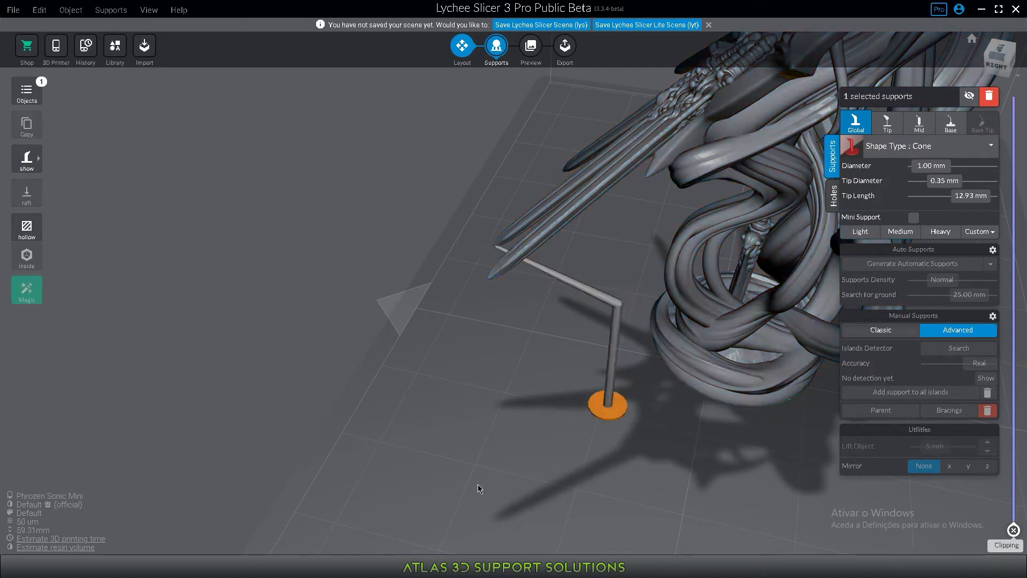
{"action": "left_click", "coordinate": [611, 361]}
{"action": "left_click", "coordinate": [611, 361]}
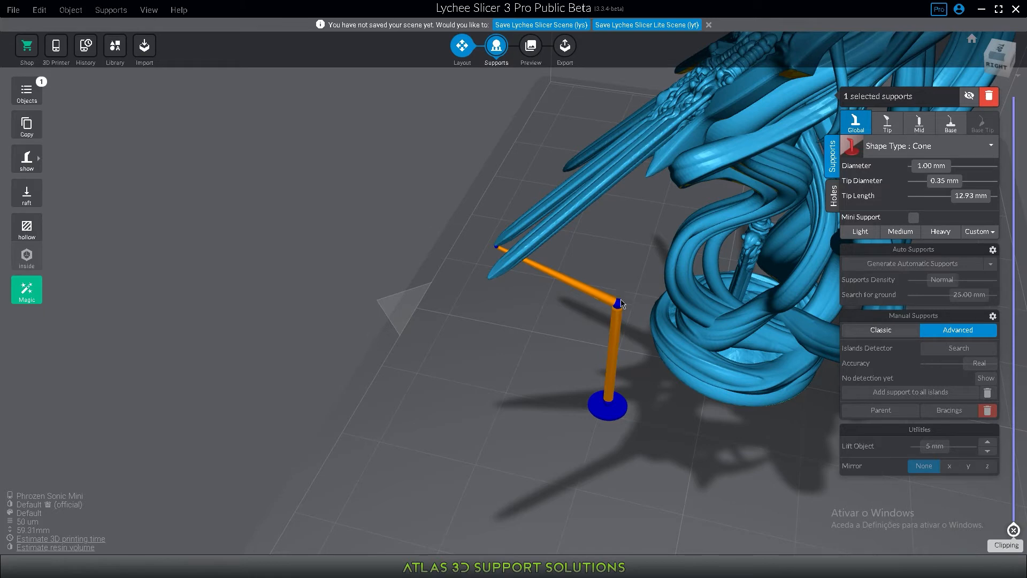
{"action": "left_click", "coordinate": [615, 355]}
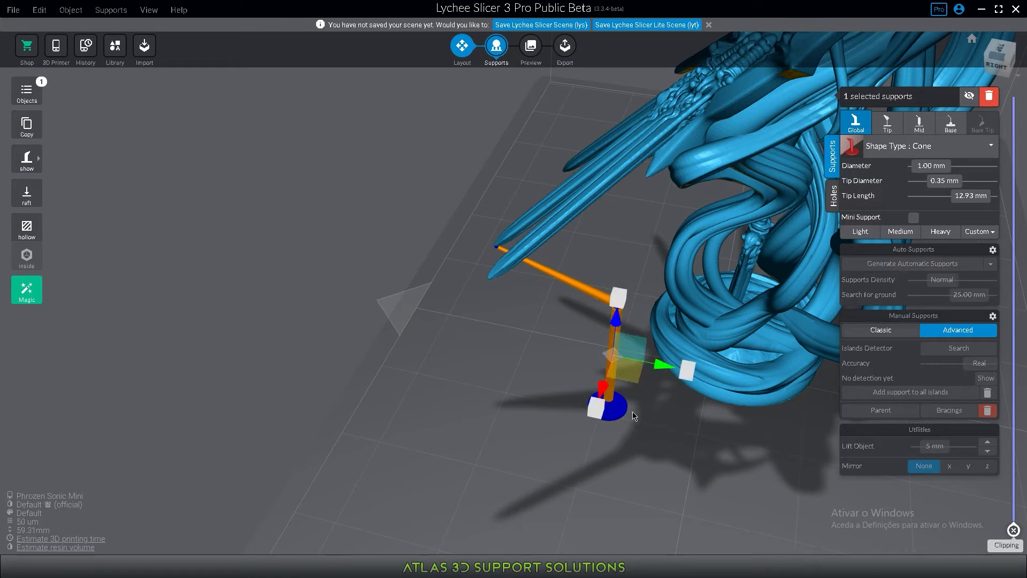
{"action": "left_click_drag", "start_coordinate": [622, 354], "coordinate": [486, 319]}
{"action": "right_click_drag", "start_coordinate": [492, 352], "coordinate": [435, 344]}
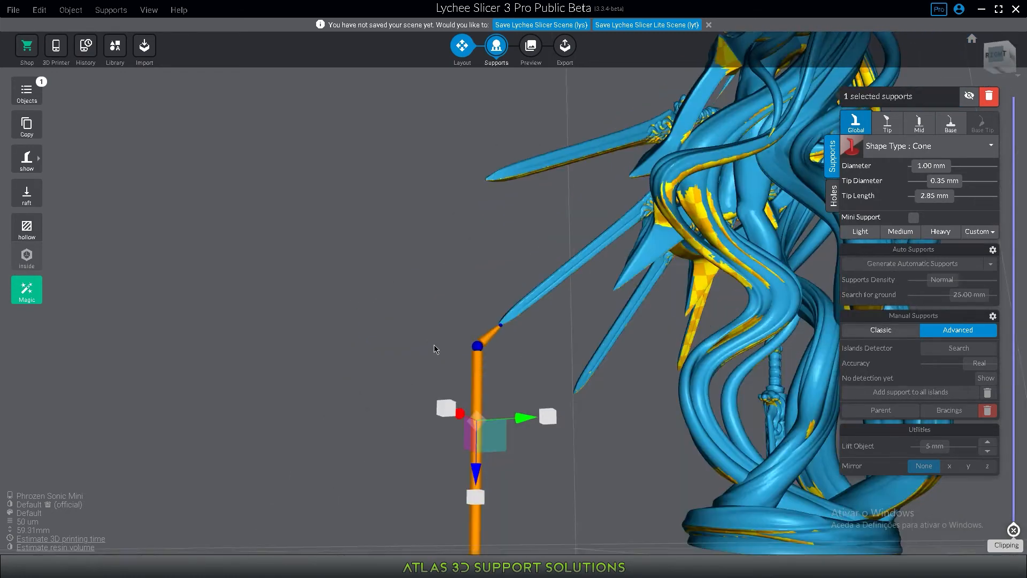
{"action": "scroll", "coordinate": [437, 409], "scroll_direction": "up", "scroll_amount": 3}
{"action": "key", "text": "Escape"}
- Lower the pillar's lower joint down to the base disc
{"action": "scroll", "coordinate": [418, 396], "scroll_direction": "down", "scroll_amount": 2}
{"action": "right_click_drag", "start_coordinate": [389, 392], "coordinate": [455, 428]}
{"action": "left_click", "coordinate": [497, 400]}
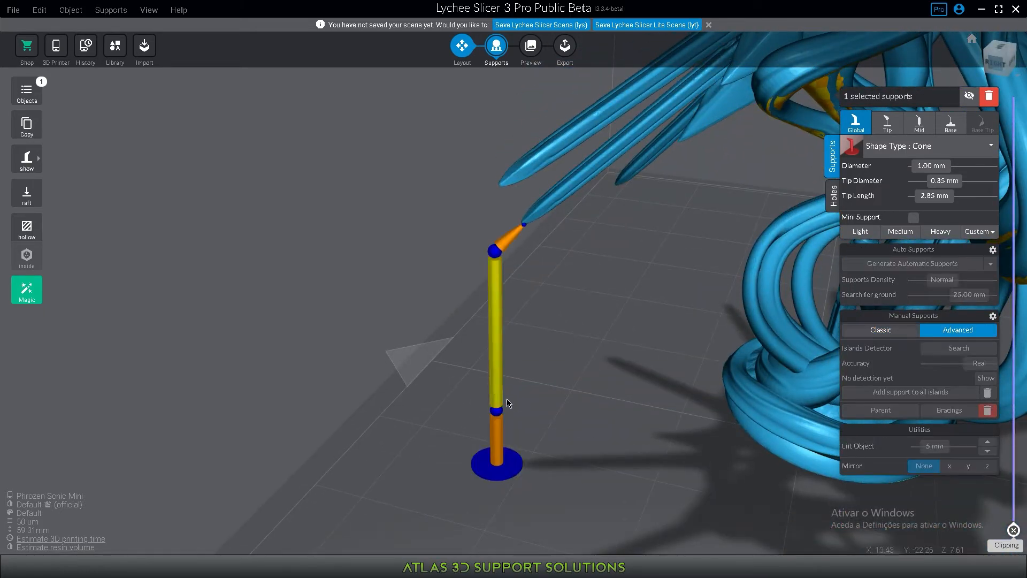
{"action": "left_click", "coordinate": [497, 408]}
{"action": "left_click_drag", "start_coordinate": [496, 373], "coordinate": [495, 419]}
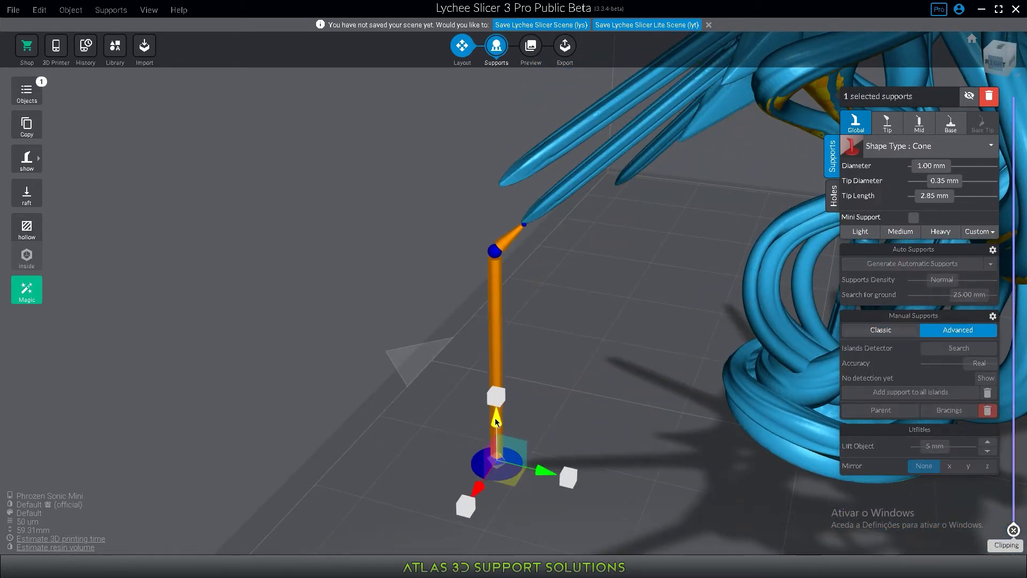
{"action": "left_click", "coordinate": [537, 481]}
{"action": "scroll", "coordinate": [508, 498], "scroll_direction": "up", "scroll_amount": 1}
{"action": "left_click", "coordinate": [496, 464]}
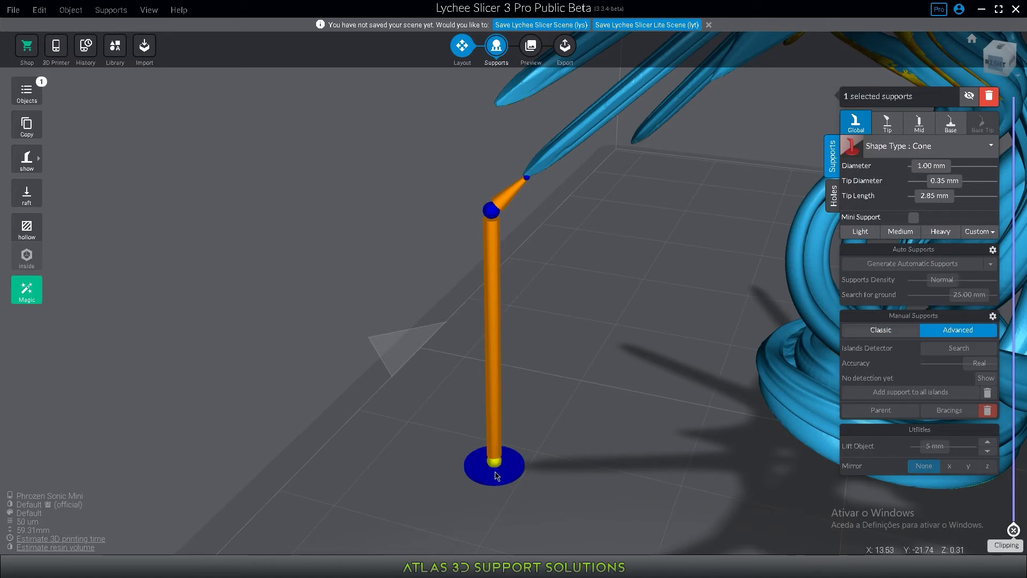
{"action": "left_click_drag", "start_coordinate": [646, 449], "coordinate": [606, 466]}
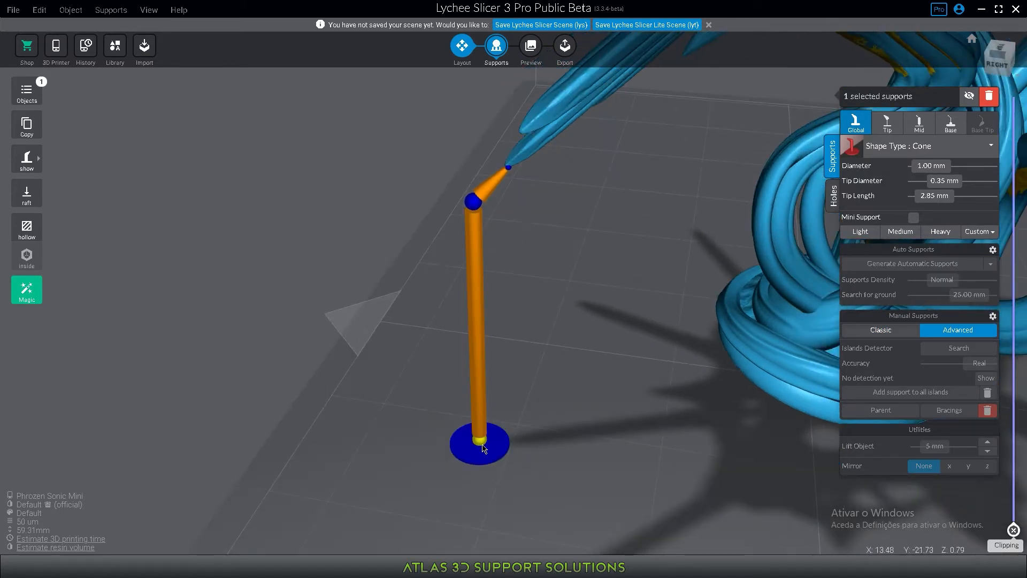
- Raise the lower joint from the base disc to about the middle of the pillar
{"action": "left_click", "coordinate": [515, 445]}
{"action": "left_click", "coordinate": [484, 425]}
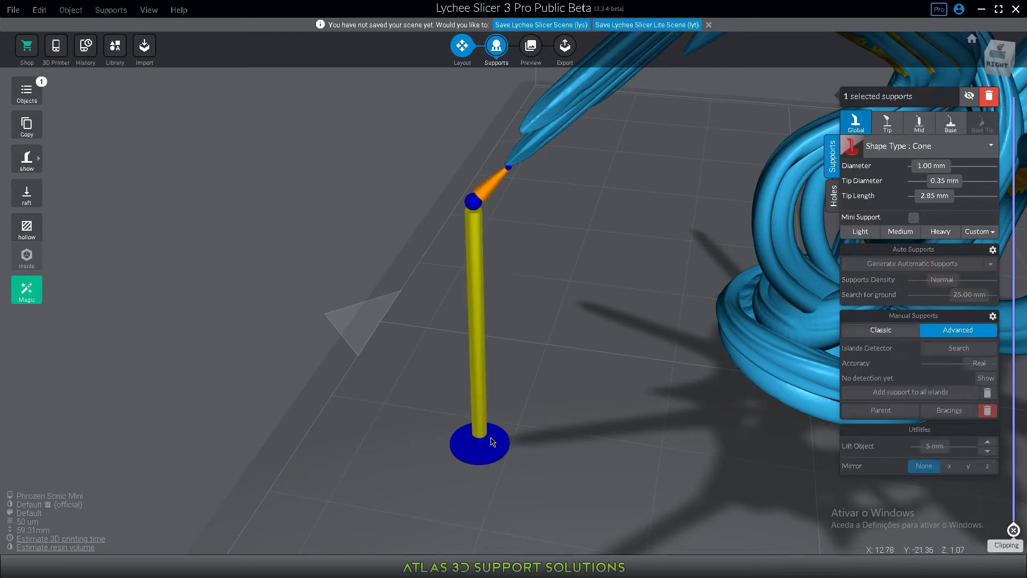
{"action": "left_click", "coordinate": [483, 446]}
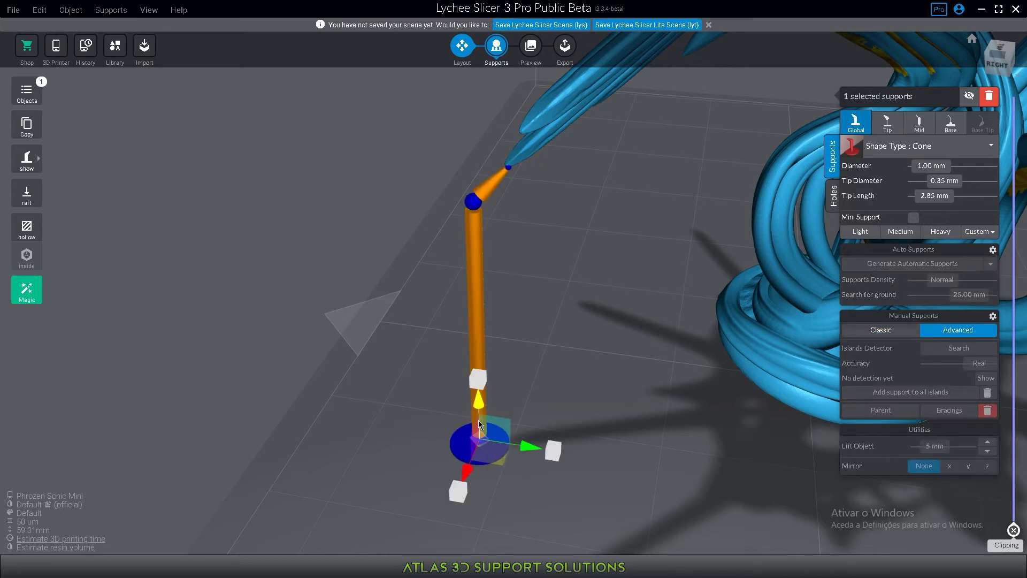
{"action": "left_click_drag", "start_coordinate": [479, 416], "coordinate": [483, 303]}
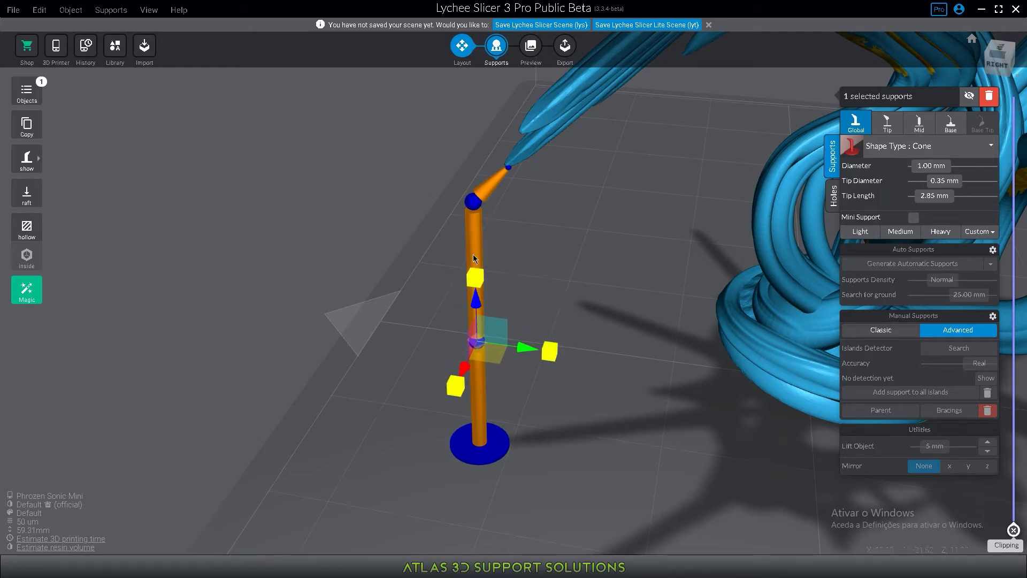
- Swing the upper joint out beside the blade, and reposition it closer to the sword tip
{"action": "left_click_drag", "start_coordinate": [478, 211], "coordinate": [601, 265]}
{"action": "right_click_drag", "start_coordinate": [540, 422], "coordinate": [676, 369]}
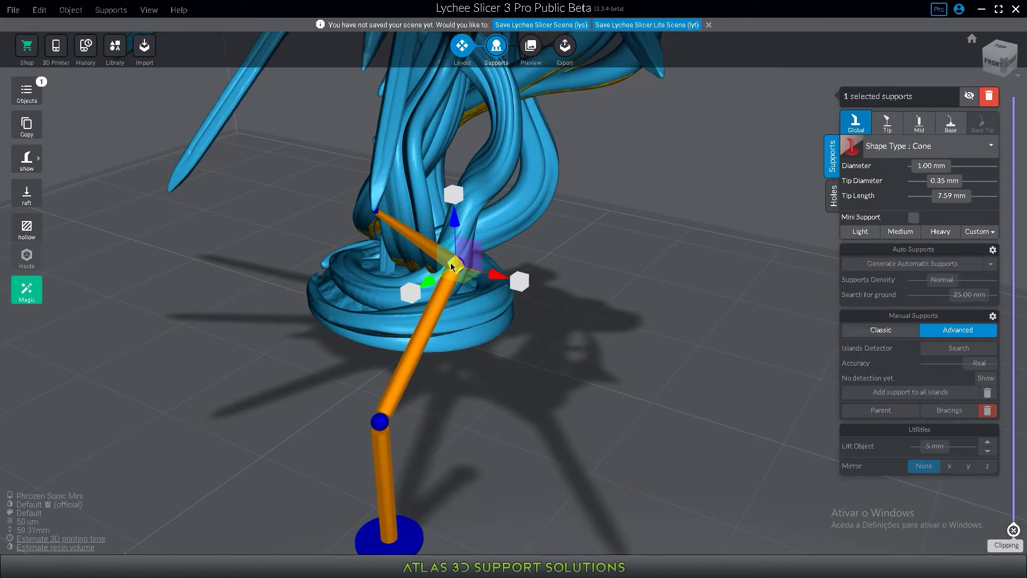
{"action": "left_click_drag", "start_coordinate": [452, 266], "coordinate": [413, 254]}
- Add a support on the statue's long hair and shift its upper joint in Advanced editing
{"action": "right_click_drag", "start_coordinate": [412, 254], "coordinate": [525, 304]}
{"action": "scroll", "coordinate": [525, 304], "scroll_direction": "up", "scroll_amount": 3}
{"action": "right_click_drag", "start_coordinate": [442, 176], "coordinate": [422, 482]}
{"action": "left_click", "coordinate": [412, 316]}
{"action": "scroll", "coordinate": [424, 360], "scroll_direction": "down", "scroll_amount": 3}
{"action": "middle_click_drag", "start_coordinate": [422, 481], "coordinate": [436, 428]}
{"action": "double_click", "coordinate": [500, 355]}
{"action": "left_click", "coordinate": [499, 351]}
{"action": "left_click_drag", "start_coordinate": [499, 351], "coordinate": [476, 342]}
{"action": "right_click_drag", "start_coordinate": [537, 255], "coordinate": [601, 218]}
{"action": "scroll", "coordinate": [463, 285], "scroll_direction": "up", "scroll_amount": 5}
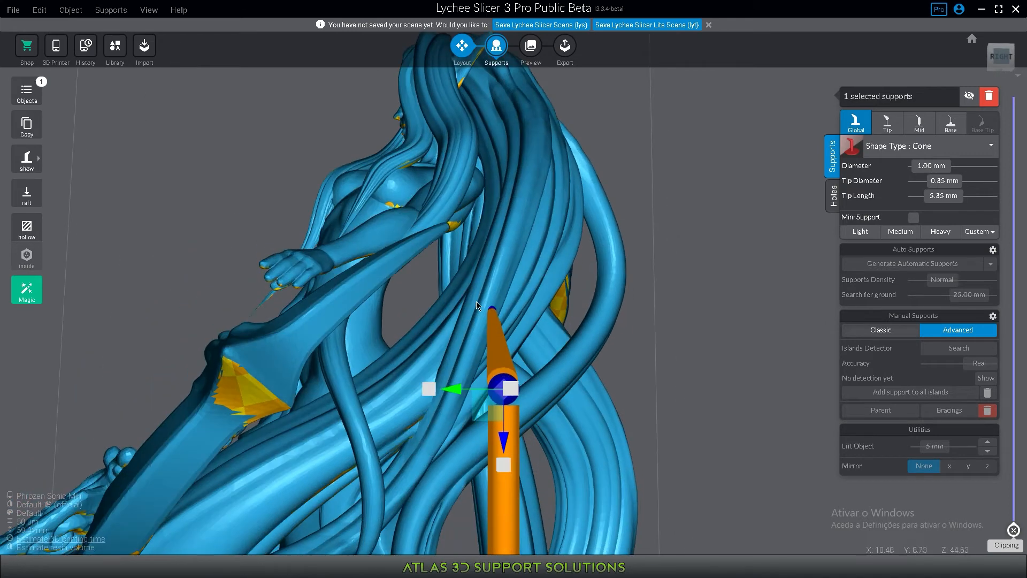
- Move the long-hair support's contact tip up to just beneath the statue's pointed ear
{"action": "right_click_drag", "start_coordinate": [536, 266], "coordinate": [532, 311]}
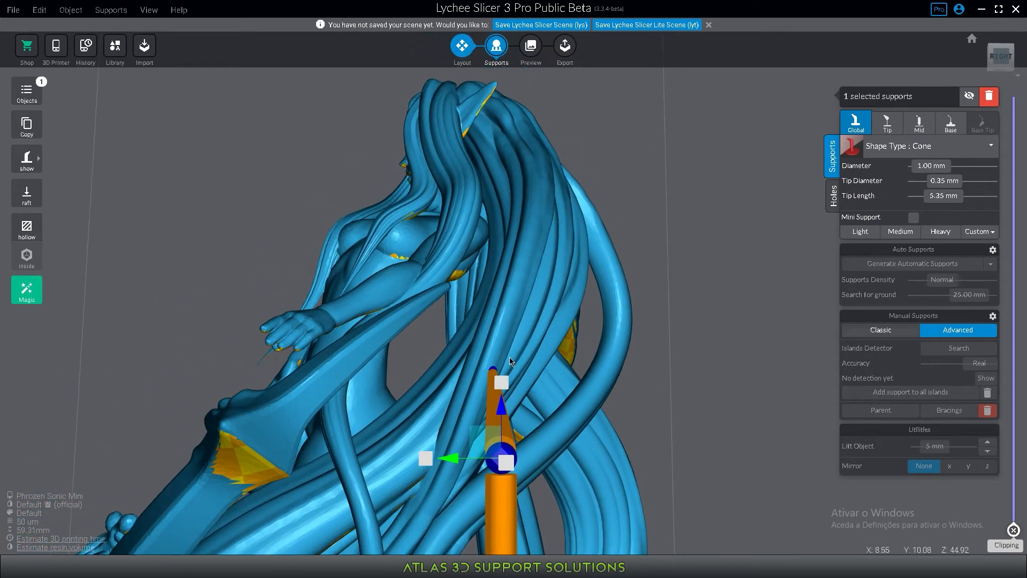
{"action": "left_click", "coordinate": [493, 369]}
{"action": "right_click_drag", "start_coordinate": [525, 348], "coordinate": [525, 400]}
{"action": "left_click", "coordinate": [525, 400]}
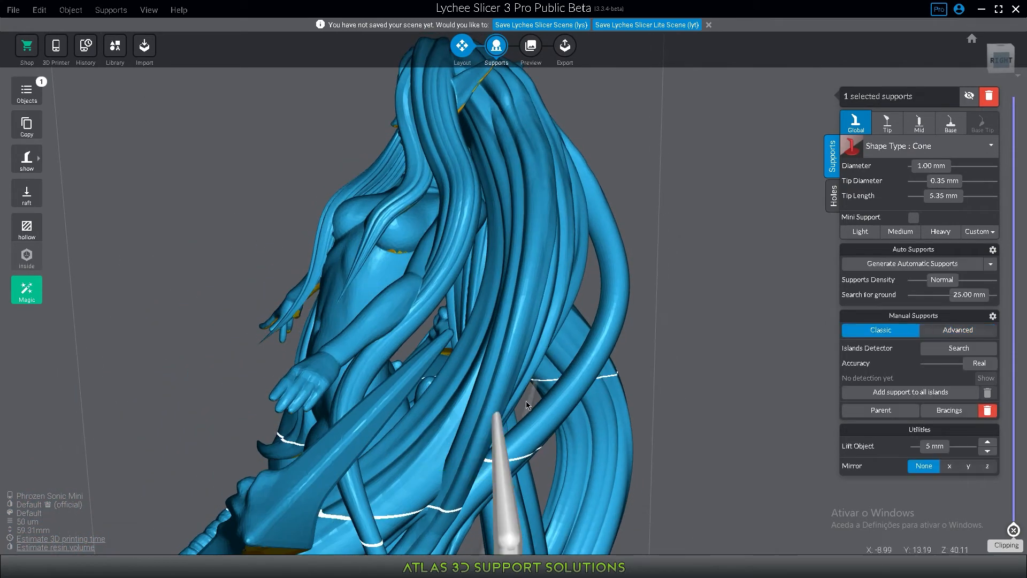
{"action": "left_click_drag", "start_coordinate": [495, 416], "coordinate": [477, 88]}
{"action": "right_click_drag", "start_coordinate": [477, 88], "coordinate": [647, 445]}
- Raise the ear support's upper joint beside the statue until the tip length is 13.36 mm
{"action": "left_click", "coordinate": [658, 394]}
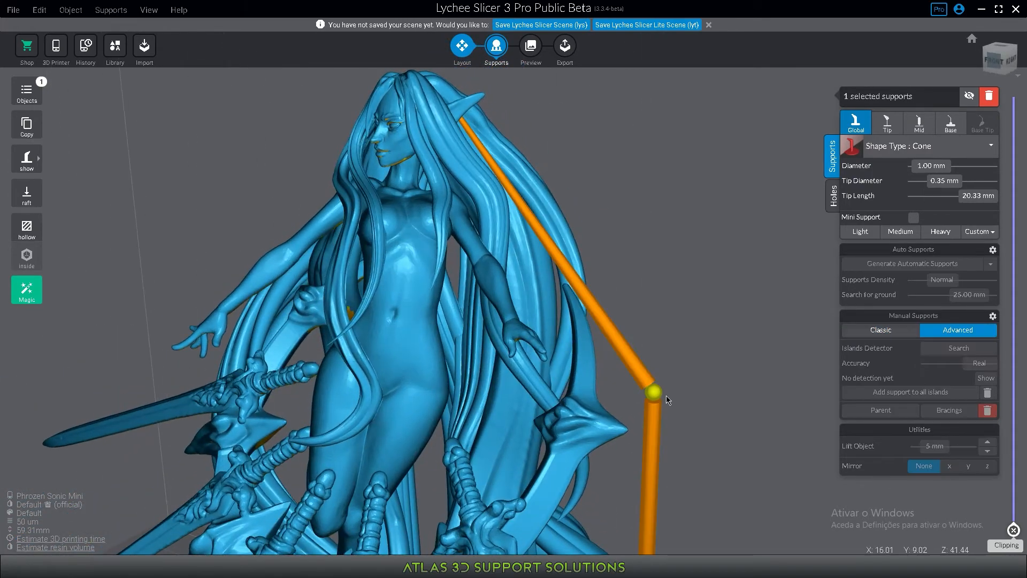
{"action": "left_click_drag", "start_coordinate": [661, 347], "coordinate": [664, 276]}
{"action": "right_click_drag", "start_coordinate": [665, 275], "coordinate": [570, 377]}
{"action": "middle_click_drag", "start_coordinate": [570, 373], "coordinate": [567, 278]}
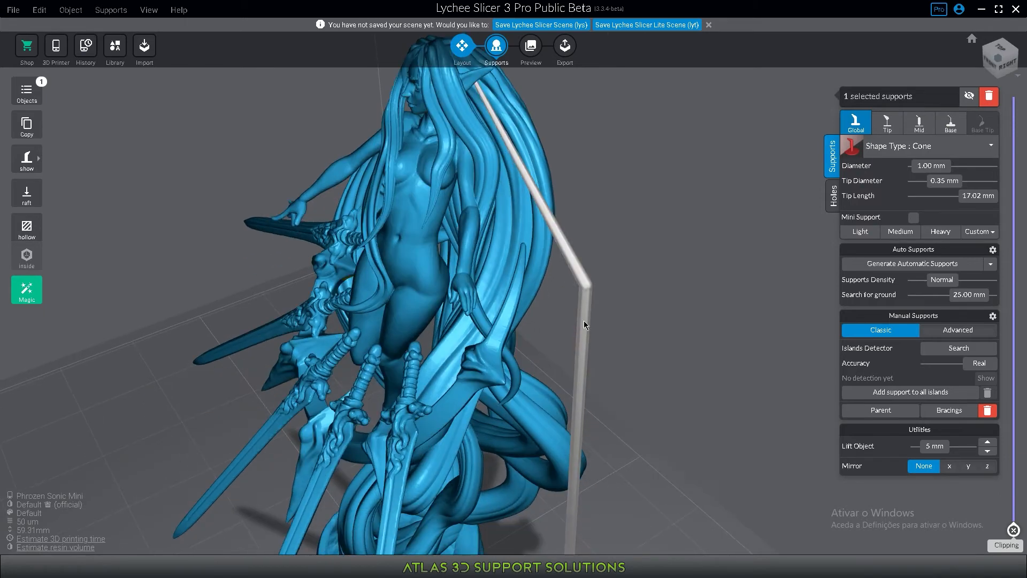
{"action": "left_click", "coordinate": [583, 320]}
{"action": "right_click_drag", "start_coordinate": [584, 321], "coordinate": [614, 272]}
{"action": "left_click", "coordinate": [602, 280]}
{"action": "left_click_drag", "start_coordinate": [603, 255], "coordinate": [611, 154]}
{"action": "scroll", "coordinate": [612, 160], "scroll_direction": "down", "scroll_amount": 5}
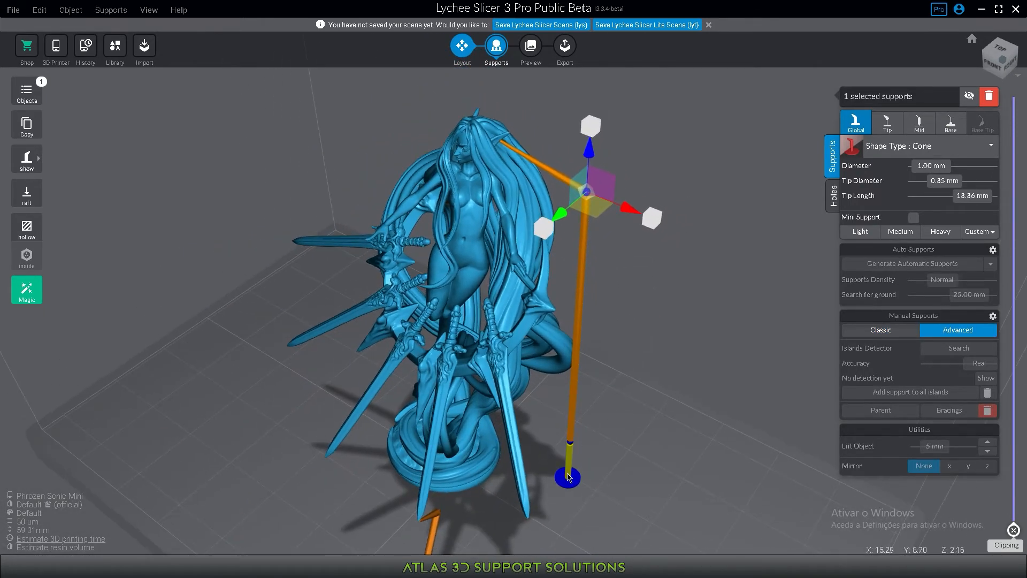
- Raise the ear support's lower joint from above the base disc to just below the upper joint
{"action": "left_click", "coordinate": [572, 444]}
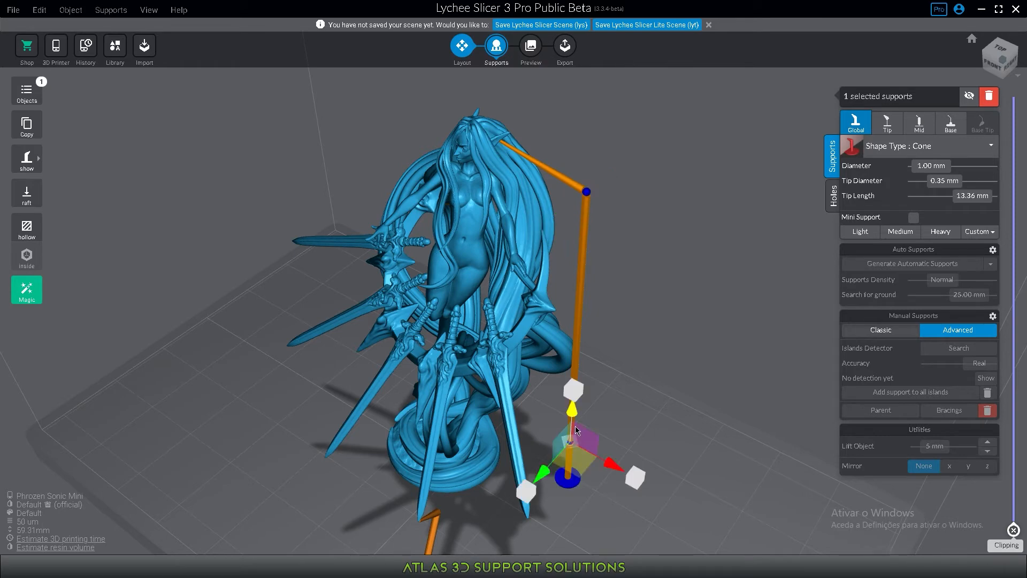
{"action": "left_click_drag", "start_coordinate": [577, 414], "coordinate": [605, 180]}
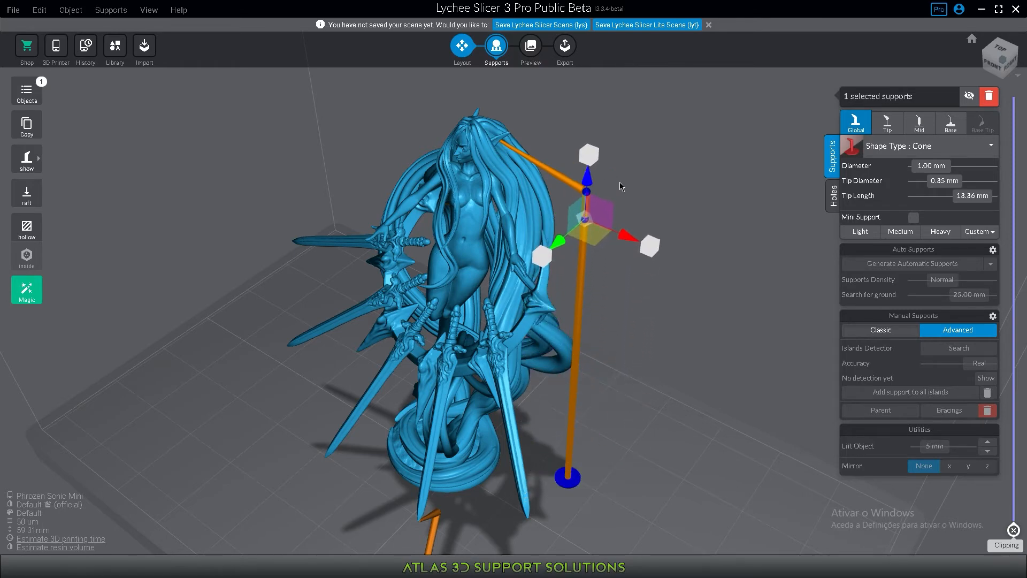
{"action": "middle_click_drag", "start_coordinate": [619, 181], "coordinate": [603, 387]}
{"action": "right_click_drag", "start_coordinate": [603, 387], "coordinate": [618, 250]}
{"action": "scroll", "coordinate": [618, 250], "scroll_direction": "up", "scroll_amount": 8}
- Bring the upper joint in beside the ear's contact point, shortening the tip length to 3.03 mm
{"action": "left_click_drag", "start_coordinate": [604, 279], "coordinate": [293, 279]}
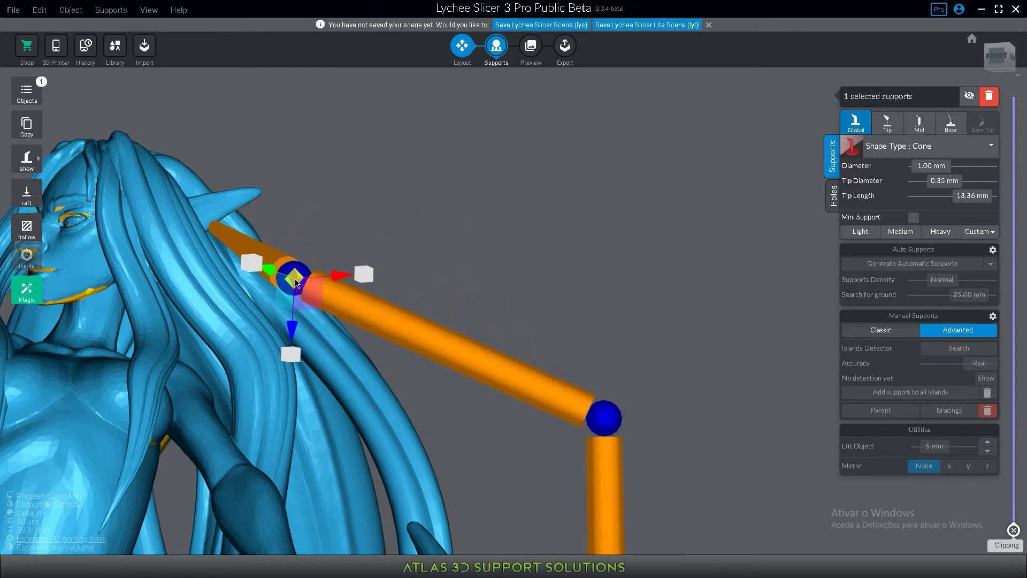
{"action": "right_click_drag", "start_coordinate": [293, 283], "coordinate": [321, 428]}
{"action": "middle_click_drag", "start_coordinate": [356, 551], "coordinate": [415, 426]}
{"action": "right_click_drag", "start_coordinate": [415, 425], "coordinate": [535, 484]}
{"action": "scroll", "coordinate": [755, 487], "scroll_direction": "up", "scroll_amount": 3}
{"action": "scroll", "coordinate": [755, 486], "scroll_direction": "up", "scroll_amount": 1}
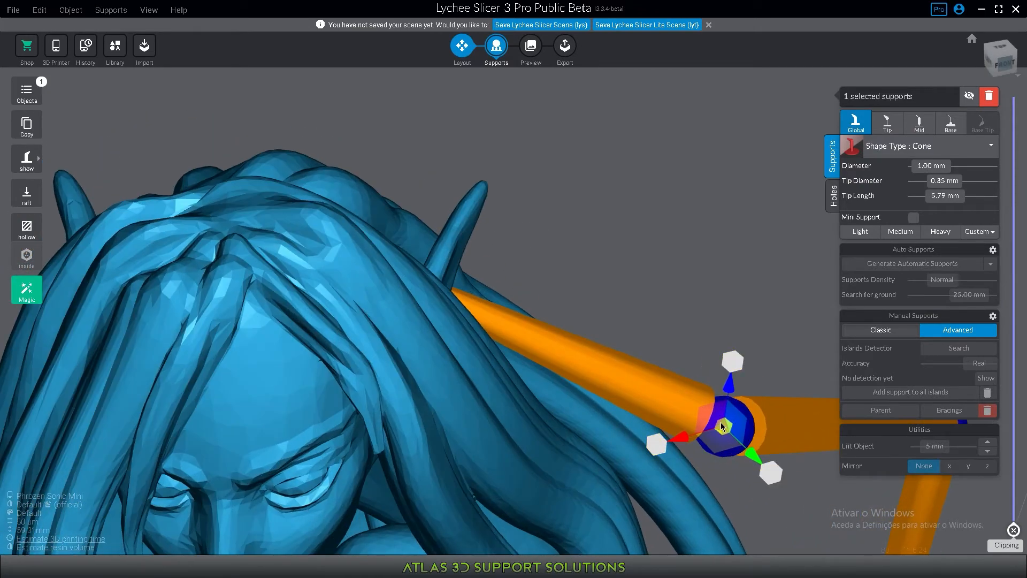
{"action": "left_click_drag", "start_coordinate": [720, 422], "coordinate": [573, 338]}
- Examine the ear support's joints and angled branch from several sides and down to its base disc
{"action": "right_click_drag", "start_coordinate": [567, 418], "coordinate": [412, 449]}
{"action": "scroll", "coordinate": [410, 384], "scroll_direction": "down", "scroll_amount": 5}
{"action": "middle_click_drag", "start_coordinate": [471, 409], "coordinate": [505, 446]}
{"action": "left_click", "coordinate": [652, 536]}
{"action": "right_click_drag", "start_coordinate": [507, 305], "coordinate": [604, 373]}
{"action": "scroll", "coordinate": [669, 374], "scroll_direction": "down", "scroll_amount": 2}
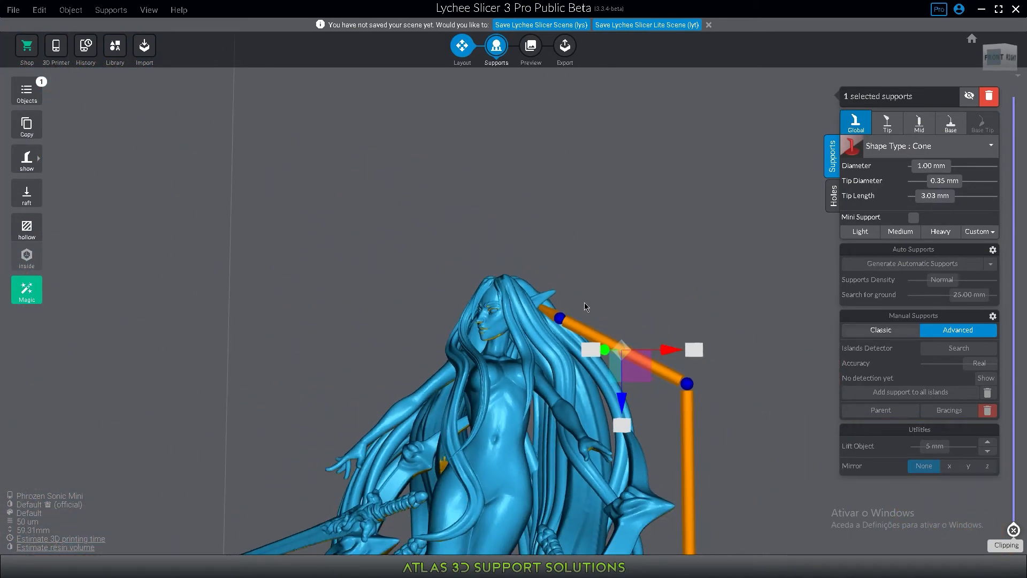
{"action": "right_click_drag", "start_coordinate": [338, 224], "coordinate": [313, 293]}
{"action": "right_click_drag", "start_coordinate": [692, 428], "coordinate": [681, 486]}
{"action": "scroll", "coordinate": [691, 380], "scroll_direction": "down", "scroll_amount": 5}
{"action": "scroll", "coordinate": [681, 486], "scroll_direction": "down", "scroll_amount": 2}
{"action": "middle_click_drag", "start_coordinate": [682, 486], "coordinate": [641, 419]}
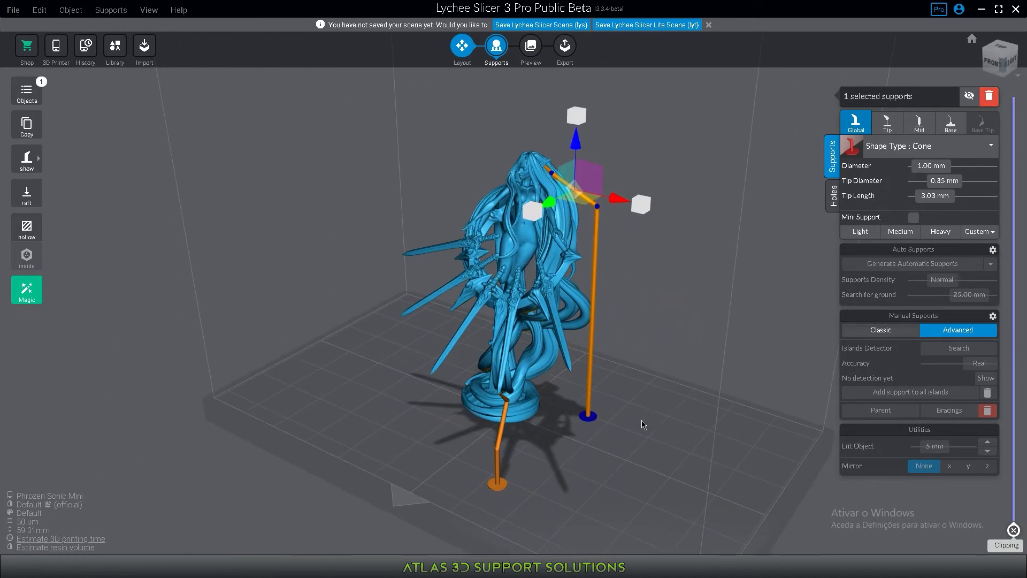
- Select the zigzag support under the sword tip and bring its upper joint into line above the pillar
{"action": "scroll", "coordinate": [636, 436], "scroll_direction": "up", "scroll_amount": 5}
{"action": "right_click_drag", "start_coordinate": [636, 435], "coordinate": [684, 309]}
{"action": "middle_click_drag", "start_coordinate": [685, 310], "coordinate": [622, 459]}
{"action": "right_click_drag", "start_coordinate": [622, 459], "coordinate": [424, 352]}
{"action": "right_click_drag", "start_coordinate": [515, 290], "coordinate": [500, 187]}
{"action": "middle_click_drag", "start_coordinate": [391, 477], "coordinate": [503, 222]}
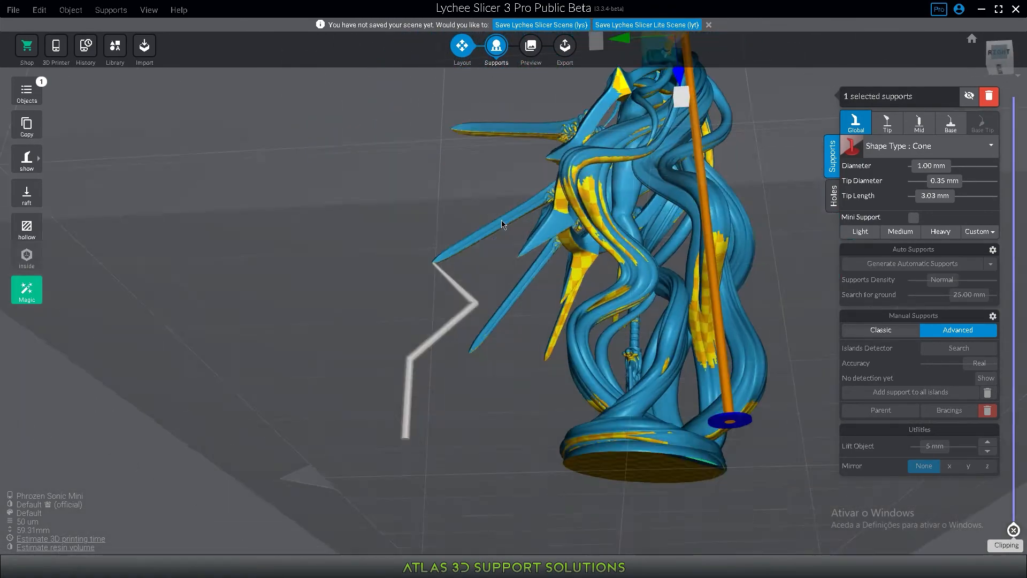
{"action": "right_click_drag", "start_coordinate": [502, 223], "coordinate": [447, 329]}
{"action": "left_click", "coordinate": [447, 329]}
{"action": "scroll", "coordinate": [493, 347], "scroll_direction": "up", "scroll_amount": 5}
{"action": "right_click_drag", "start_coordinate": [458, 364], "coordinate": [622, 310]}
{"action": "key", "text": "ctrl+z"}
{"action": "left_click", "coordinate": [623, 310]}
{"action": "left_click_drag", "start_coordinate": [625, 271], "coordinate": [537, 275]}
{"action": "right_click_drag", "start_coordinate": [526, 389], "coordinate": [590, 446]}
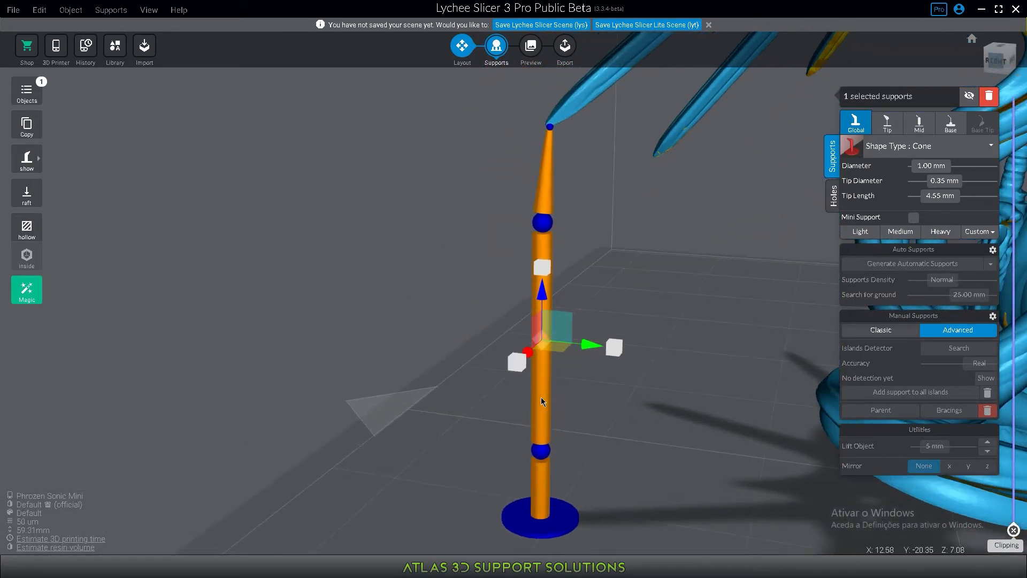
- Nudge the sword support's upper joint slightly, giving a tip length of 4.65 mm
{"action": "right_click_drag", "start_coordinate": [555, 408], "coordinate": [568, 300]}
{"action": "left_click", "coordinate": [544, 183]}
{"action": "mouse_move", "coordinate": [537, 222]}
{"action": "left_mouse_down"}
{"action": "mouse_move", "coordinate": [435, 250]}
{"action": "mouse_move", "coordinate": [484, 218]}
{"action": "mouse_move", "coordinate": [533, 225]}
{"action": "left_mouse_up"}
{"action": "right_click_drag", "start_coordinate": [533, 223], "coordinate": [550, 235]}
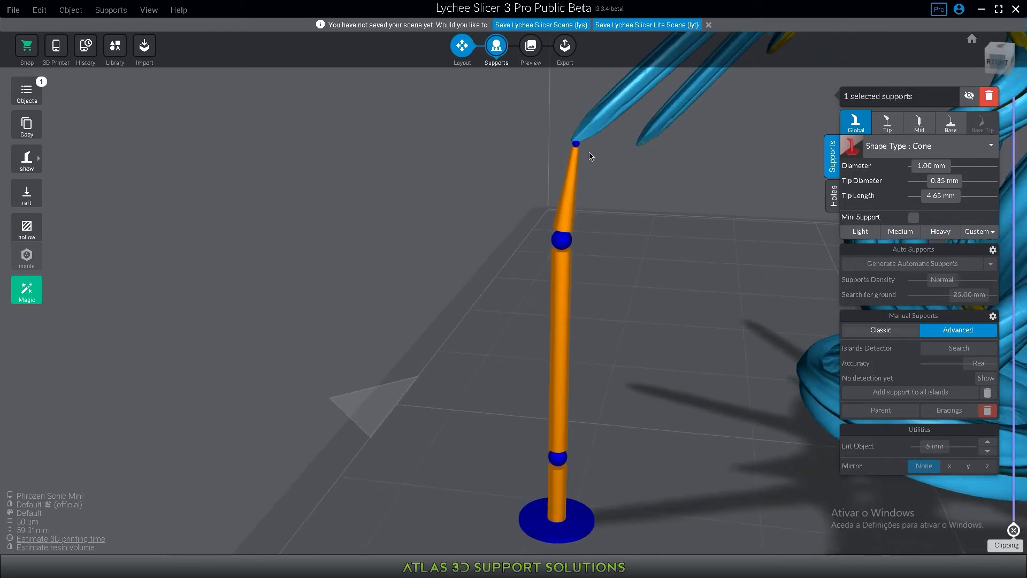
- Slide the support's contact tip up along the blade and back near the sword's point, with a 4.74 mm tip length
{"action": "left_click_drag", "start_coordinate": [578, 143], "coordinate": [598, 123]}
{"action": "right_click_drag", "start_coordinate": [618, 278], "coordinate": [636, 204]}
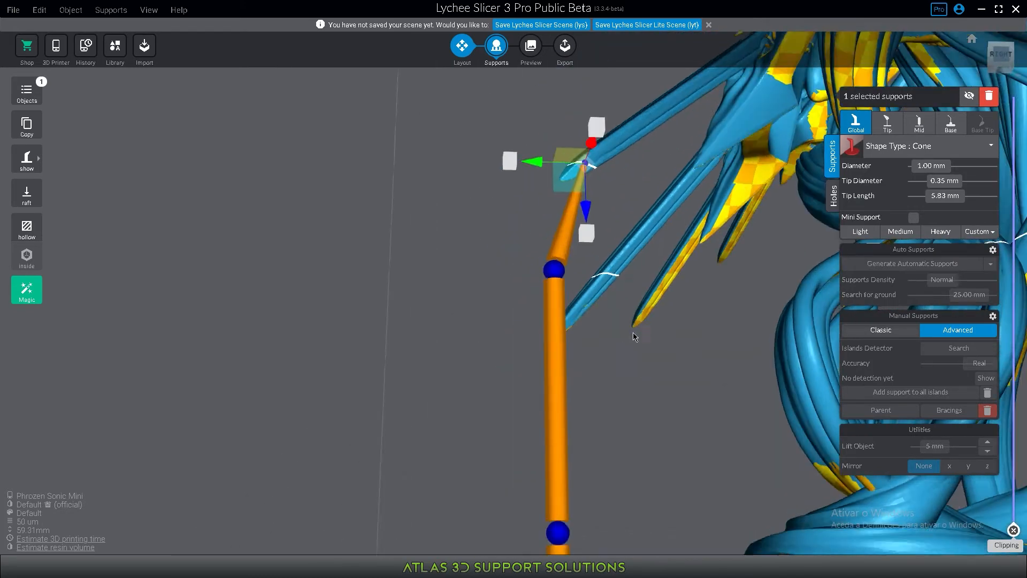
{"action": "scroll", "coordinate": [672, 117], "scroll_direction": "up", "scroll_amount": 4}
{"action": "left_click_drag", "start_coordinate": [614, 114], "coordinate": [578, 145]}
{"action": "scroll", "coordinate": [572, 150], "scroll_direction": "down", "scroll_amount": 3}
- Select the pillar's middle segment and look over the support from its base disc to the sword tip
{"action": "left_click", "coordinate": [544, 337]}
{"action": "scroll", "coordinate": [544, 341], "scroll_direction": "down", "scroll_amount": 4}
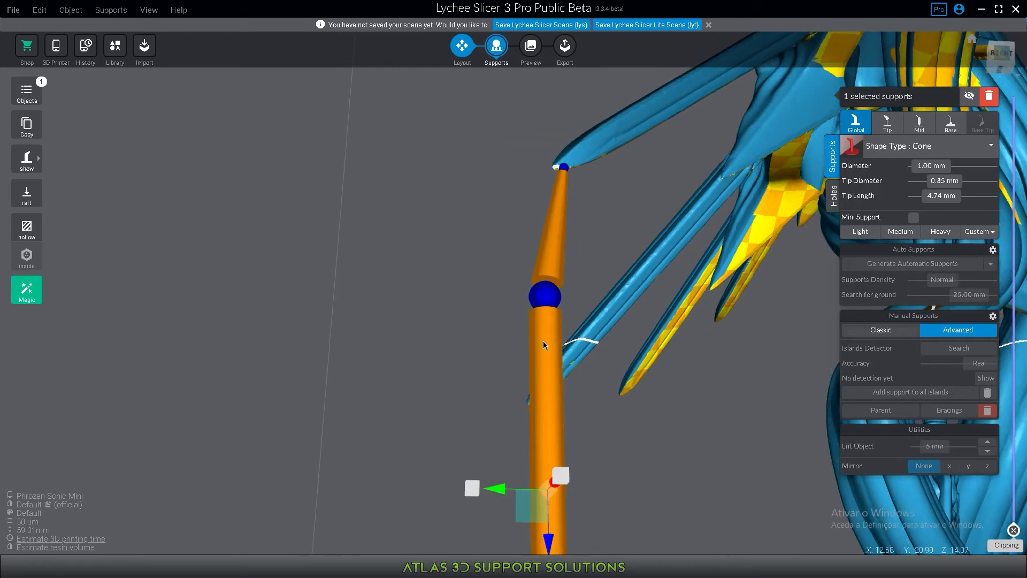
{"action": "right_click_drag", "start_coordinate": [580, 489], "coordinate": [599, 319]}
{"action": "mouse_move", "coordinate": [599, 319]}
{"action": "left_mouse_down"}
{"action": "mouse_move", "coordinate": [611, 298]}
{"action": "mouse_move", "coordinate": [615, 316]}
{"action": "left_mouse_up"}
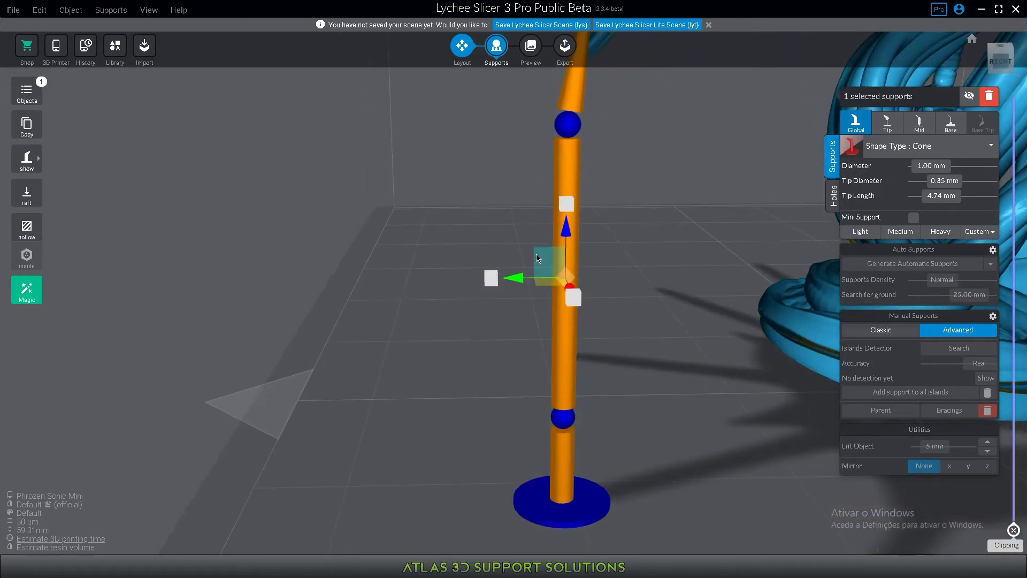
{"action": "left_click_drag", "start_coordinate": [536, 254], "coordinate": [652, 379]}
{"action": "right_click_drag", "start_coordinate": [656, 235], "coordinate": [678, 378]}
{"action": "left_click_drag", "start_coordinate": [679, 377], "coordinate": [664, 321]}
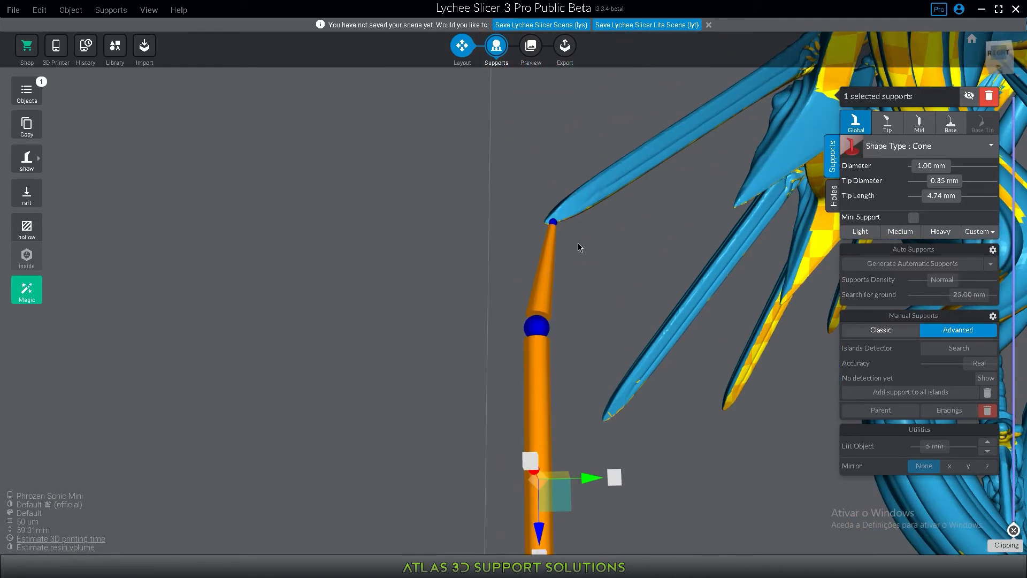
{"action": "scroll", "coordinate": [578, 243], "scroll_direction": "up", "scroll_amount": 3}
{"action": "scroll", "coordinate": [573, 235], "scroll_direction": "down", "scroll_amount": 1}
{"action": "scroll", "coordinate": [585, 313], "scroll_direction": "down", "scroll_amount": 5}
{"action": "scroll", "coordinate": [576, 281], "scroll_direction": "up", "scroll_amount": 5}
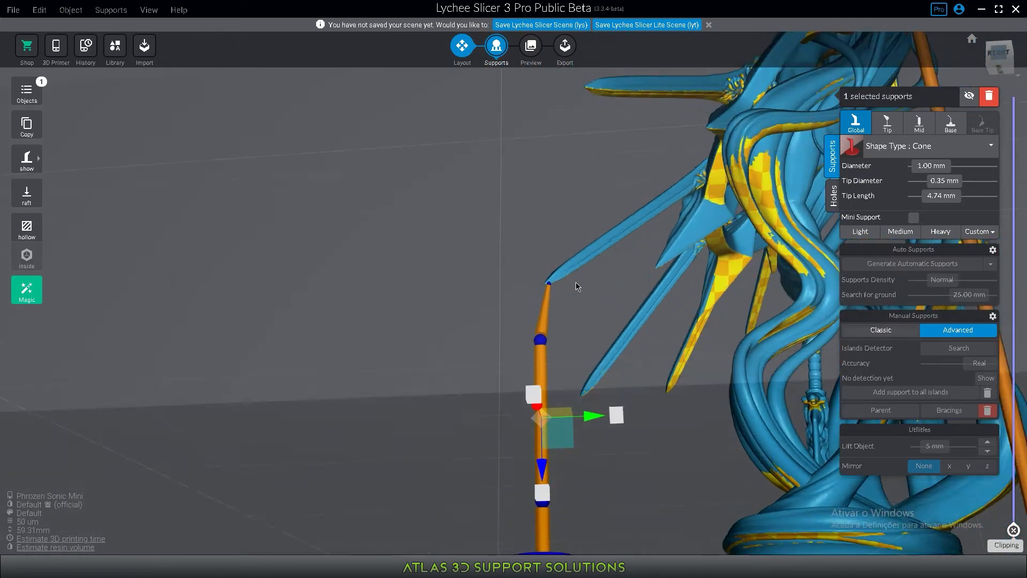
- Select the contact point on the blade and nudge it closer to the sword's very end
{"action": "left_click", "coordinate": [578, 277]}
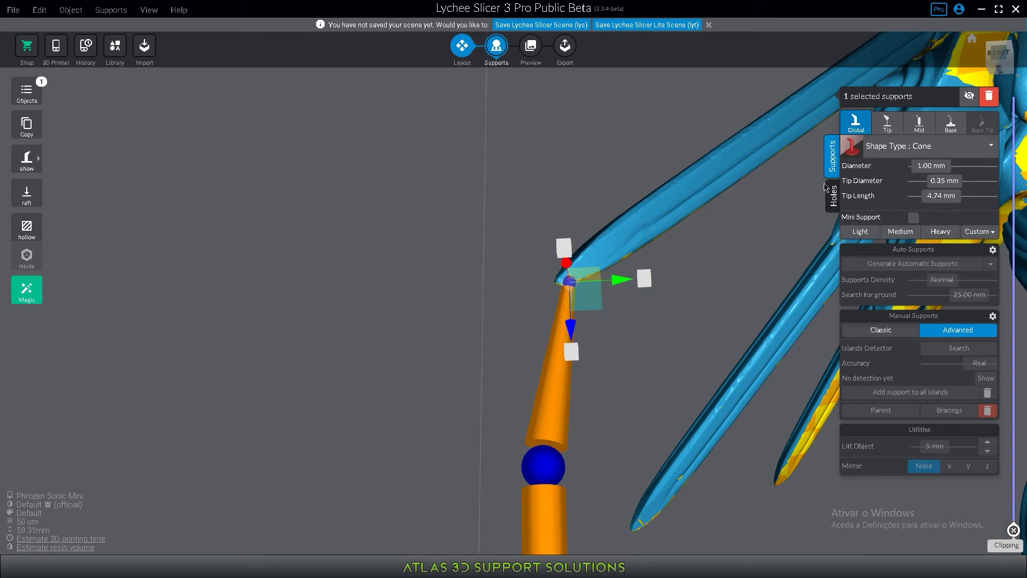
{"action": "scroll", "coordinate": [702, 313], "scroll_direction": "up", "scroll_amount": 2}
{"action": "right_click_drag", "start_coordinate": [704, 321], "coordinate": [749, 320]}
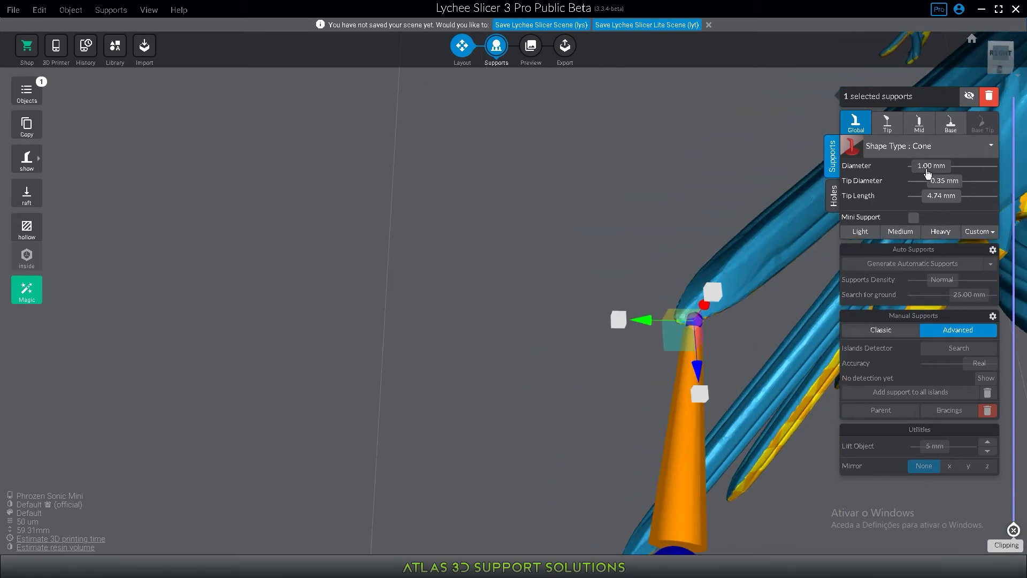
{"action": "right_click_drag", "start_coordinate": [703, 259], "coordinate": [661, 251]}
{"action": "left_click_drag", "start_coordinate": [660, 250], "coordinate": [551, 255]}
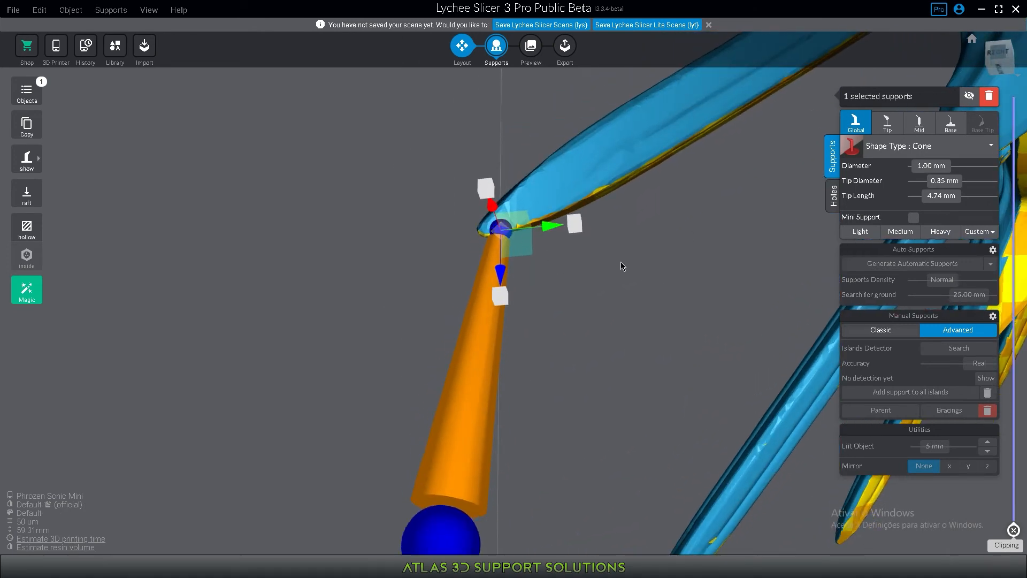
{"action": "left_click_drag", "start_coordinate": [506, 236], "coordinate": [490, 237]}
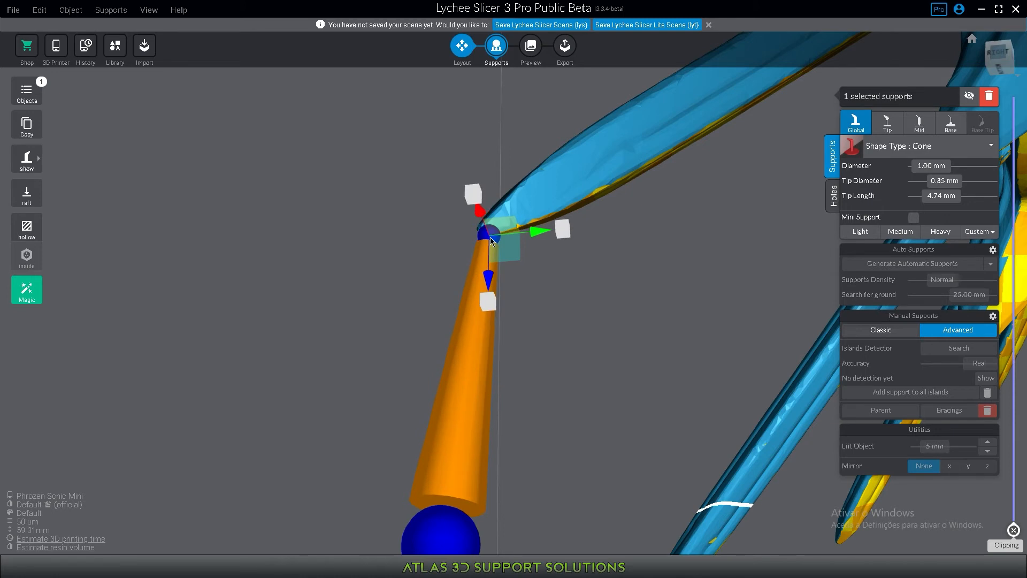
- Deselect and reselect the support's contact point, and scale its tip diameter down to 0.21 mm
{"action": "left_click", "coordinate": [452, 228]}
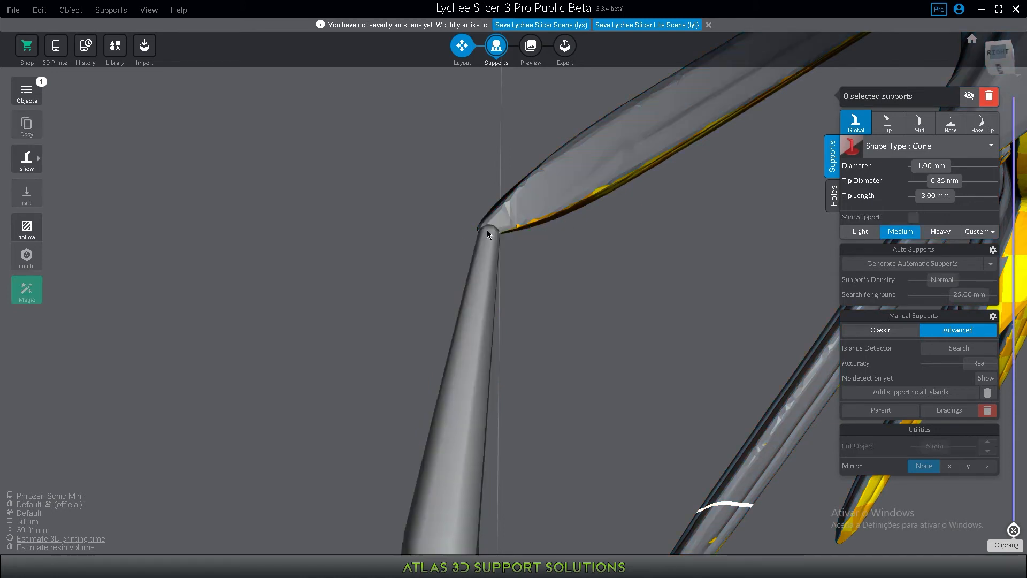
{"action": "left_click", "coordinate": [491, 230]}
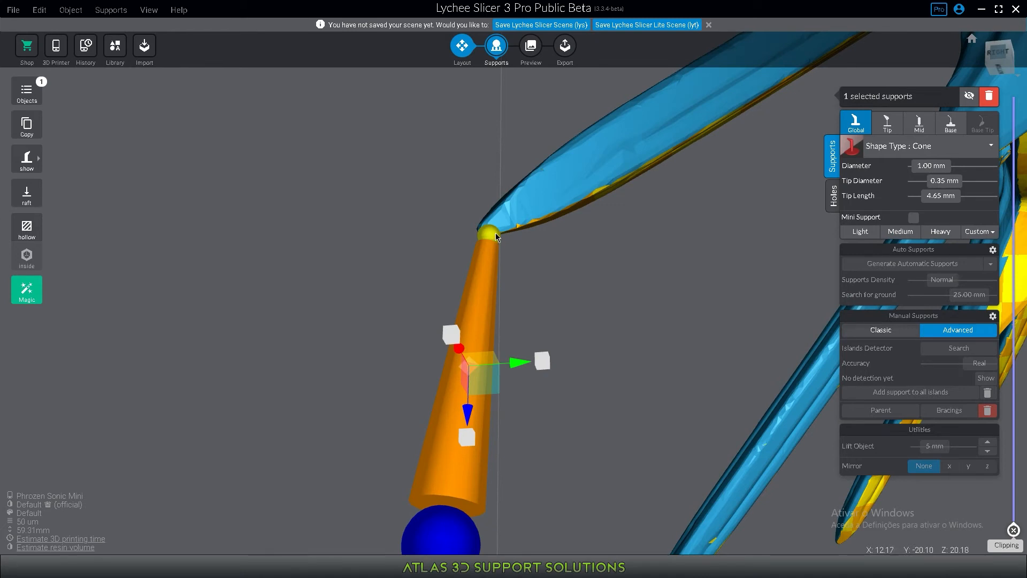
{"action": "left_click", "coordinate": [487, 233]}
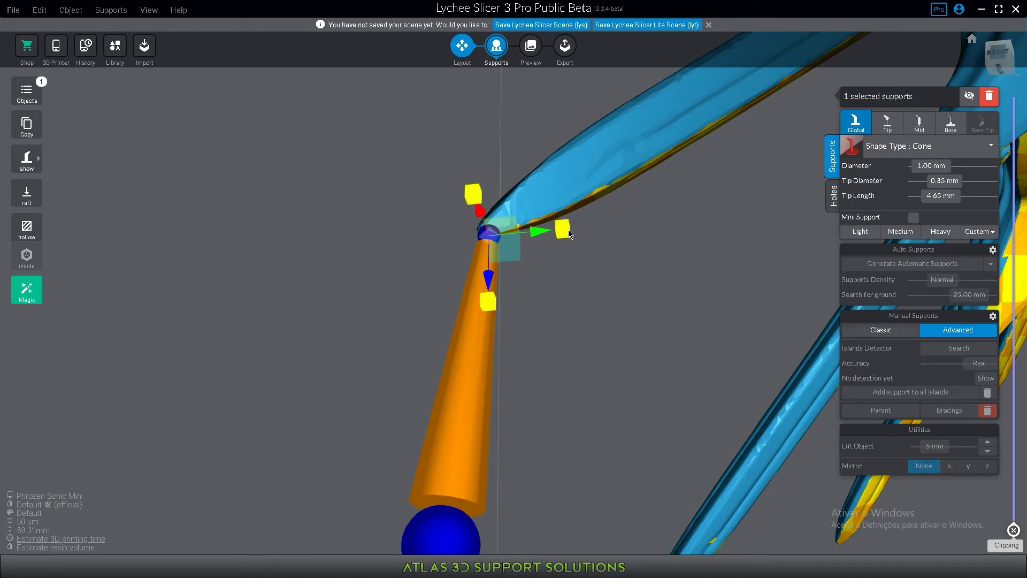
{"action": "left_click_drag", "start_coordinate": [570, 235], "coordinate": [538, 238]}
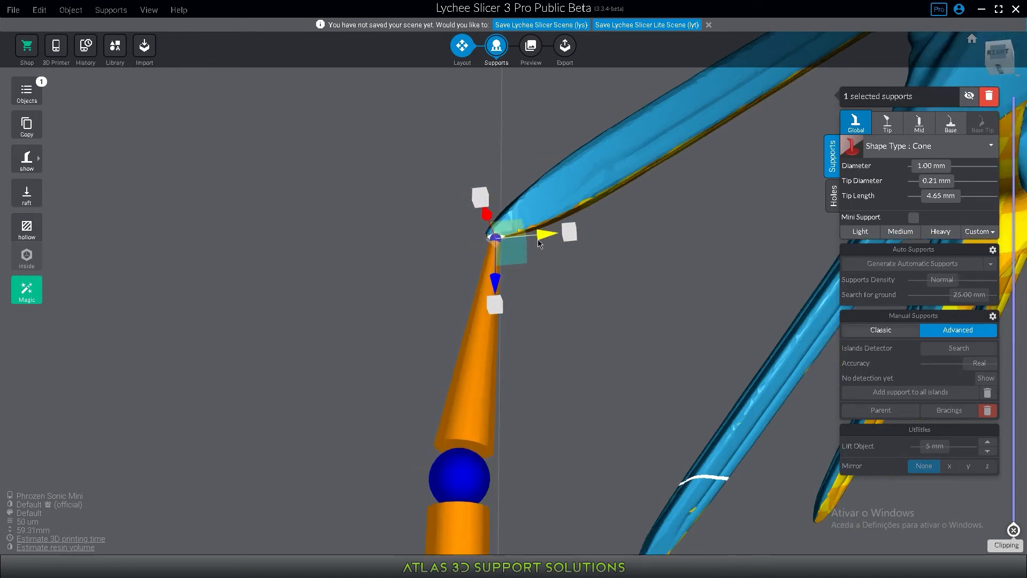
{"action": "scroll", "coordinate": [529, 243], "scroll_direction": "down", "scroll_amount": 2}
{"action": "scroll", "coordinate": [502, 252], "scroll_direction": "up", "scroll_amount": 4}
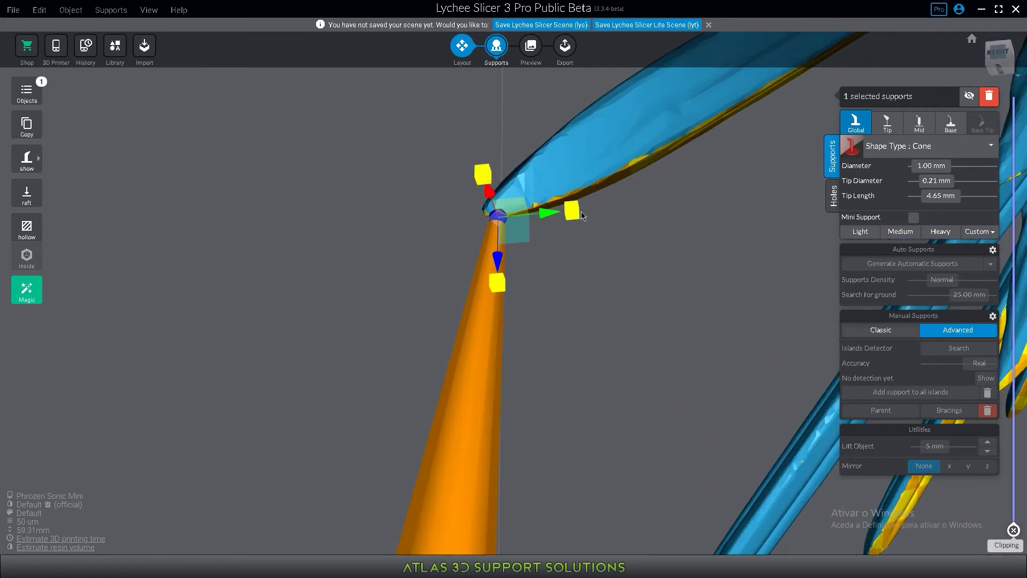
- Scale the contact point up to a tip diameter of 0.93 mm
{"action": "left_click_drag", "start_coordinate": [573, 218], "coordinate": [771, 197]}
{"action": "scroll", "coordinate": [650, 267], "scroll_direction": "down", "scroll_amount": 3}
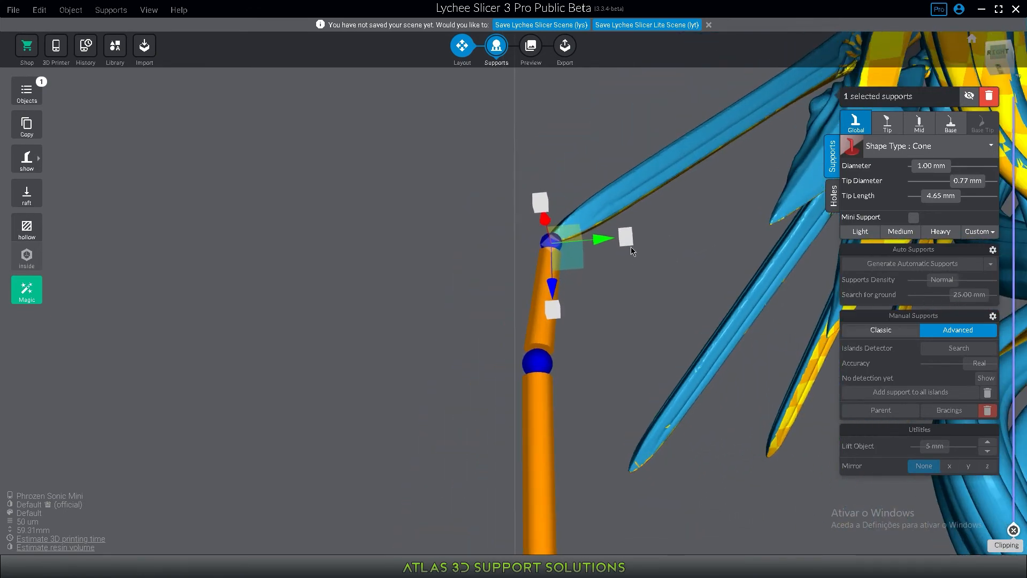
{"action": "left_click_drag", "start_coordinate": [628, 241], "coordinate": [644, 242]}
{"action": "mouse_move", "coordinate": [602, 282]}
{"action": "right_mouse_down"}
{"action": "mouse_move", "coordinate": [590, 308]}
{"action": "mouse_move", "coordinate": [587, 278]}
{"action": "right_mouse_up"}
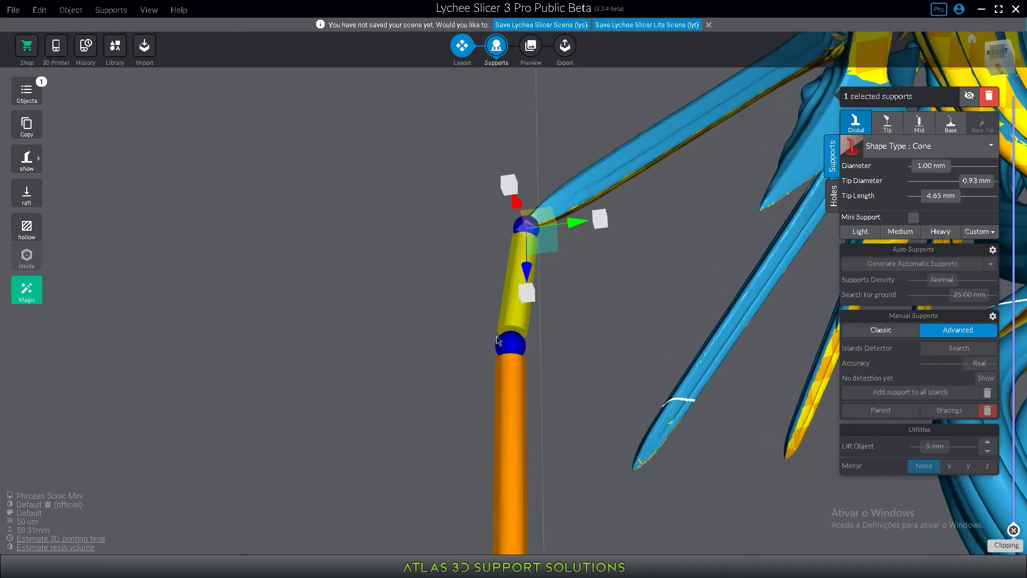
{"action": "scroll", "coordinate": [506, 294], "scroll_direction": "down", "scroll_amount": 3}
{"action": "left_click_drag", "start_coordinate": [484, 340], "coordinate": [543, 160]}
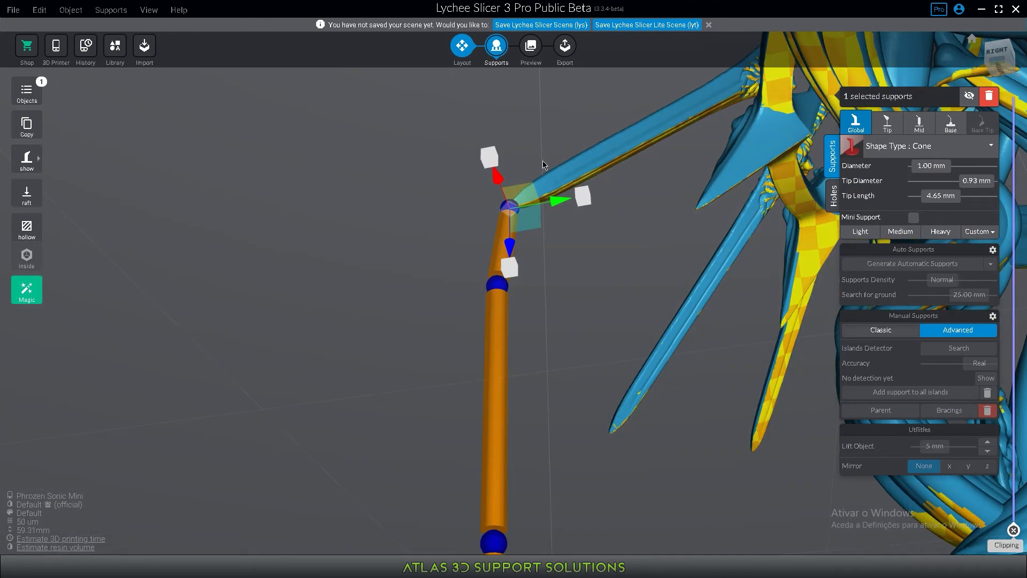
- Scale the contact point on the sword down to a tip diameter of 0.23 mm
{"action": "left_click_drag", "start_coordinate": [584, 196], "coordinate": [478, 184]}
{"action": "scroll", "coordinate": [581, 192], "scroll_direction": "up", "scroll_amount": 3}
{"action": "scroll", "coordinate": [581, 191], "scroll_direction": "up", "scroll_amount": 2}
{"action": "scroll", "coordinate": [477, 185], "scroll_direction": "down", "scroll_amount": 4}
{"action": "left_click_drag", "start_coordinate": [534, 292], "coordinate": [578, 402]}
{"action": "scroll", "coordinate": [560, 287], "scroll_direction": "down", "scroll_amount": 3}
{"action": "left_click_drag", "start_coordinate": [588, 259], "coordinate": [582, 428]}
{"action": "right_click_drag", "start_coordinate": [582, 428], "coordinate": [619, 266]}
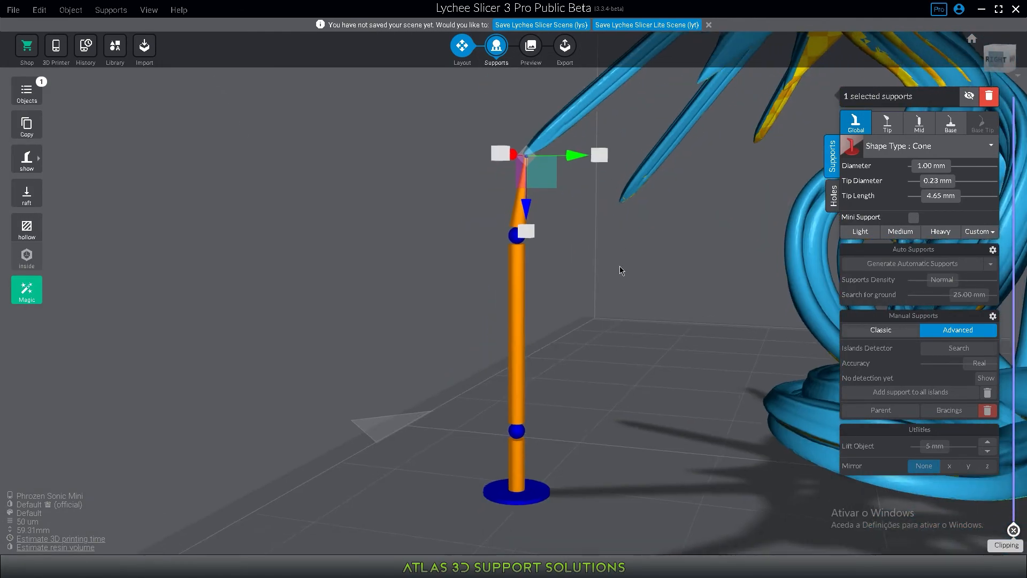
- Shift the sword support's pillar outward from the blade so the tip leans in, with a 5.52 mm tip length
{"action": "left_click_drag", "start_coordinate": [619, 266], "coordinate": [452, 348]}
{"action": "left_click", "coordinate": [489, 386]}
{"action": "left_click_drag", "start_coordinate": [373, 403], "coordinate": [512, 235]}
{"action": "scroll", "coordinate": [493, 199], "scroll_direction": "up", "scroll_amount": 3}
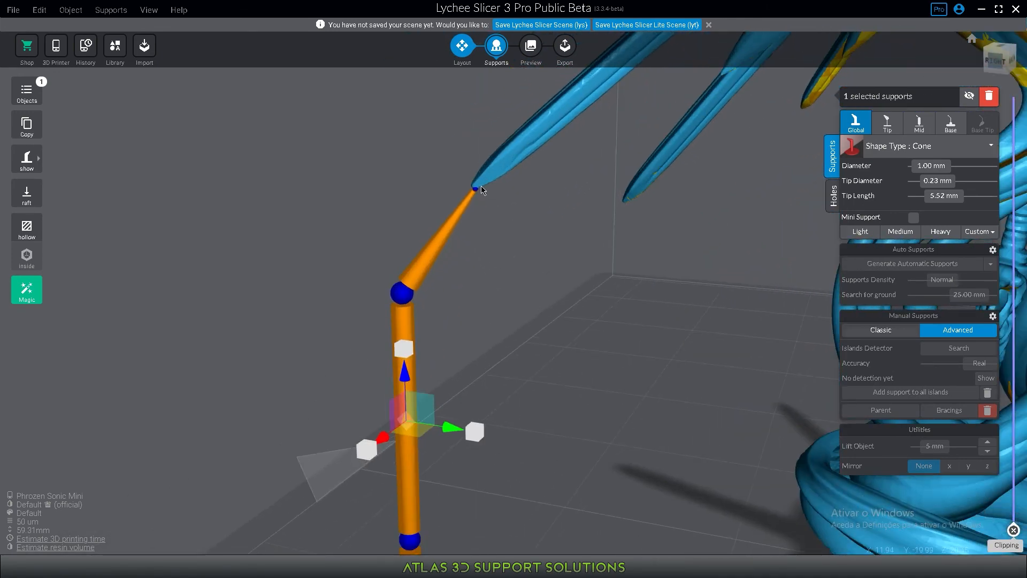
{"action": "left_click_drag", "start_coordinate": [479, 185], "coordinate": [486, 169]}
{"action": "scroll", "coordinate": [488, 228], "scroll_direction": "down", "scroll_amount": 3}
{"action": "left_click_drag", "start_coordinate": [475, 303], "coordinate": [447, 419]}
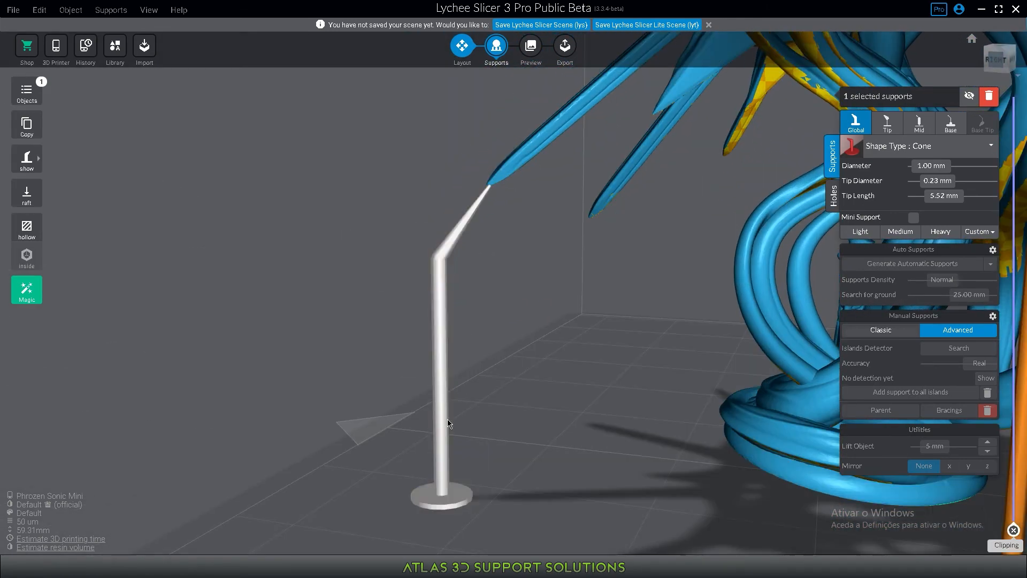
- Select the short segment above the base disc and scale it up to thicken the pillar's lower end
{"action": "left_click", "coordinate": [442, 467]}
{"action": "left_click", "coordinate": [442, 468]}
{"action": "left_click_drag", "start_coordinate": [507, 472], "coordinate": [707, 480]}
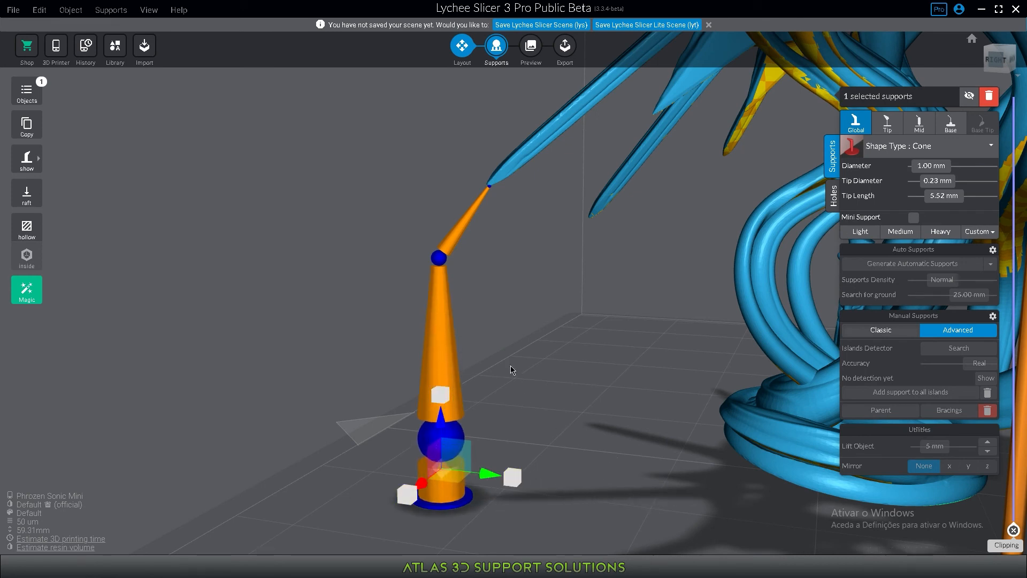
- Select the pillar's tall cone segment and scale it down to a support diameter of 0.59 mm
{"action": "left_click", "coordinate": [440, 326]}
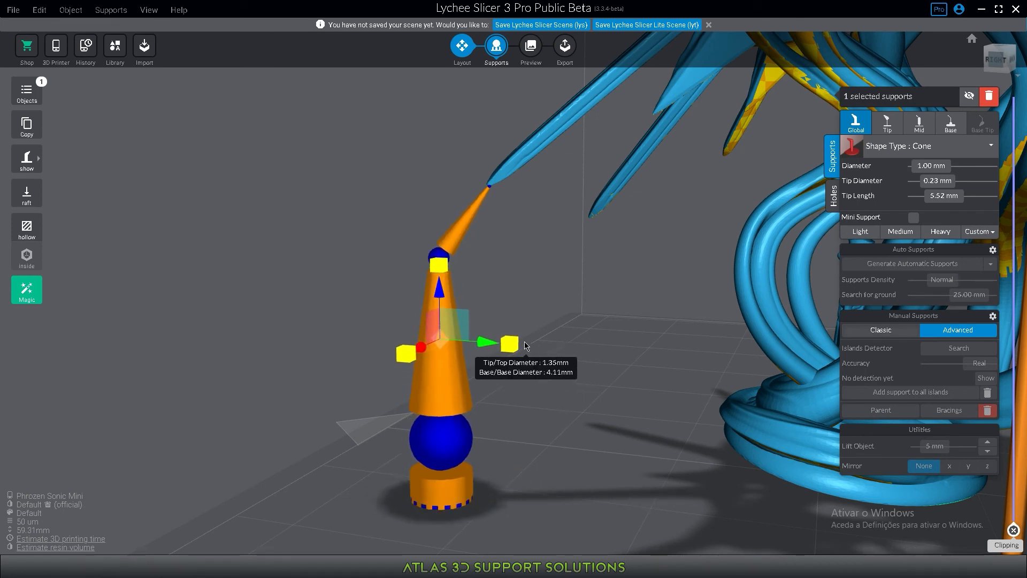
{"action": "left_click_drag", "start_coordinate": [525, 346], "coordinate": [480, 349]}
{"action": "scroll", "coordinate": [442, 273], "scroll_direction": "up", "scroll_amount": 3}
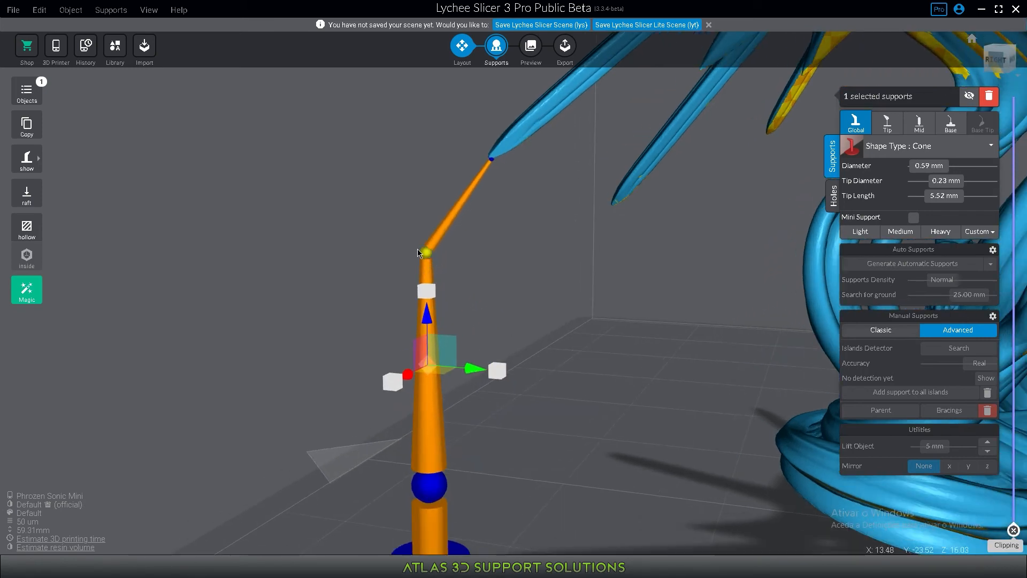
- Select the joint between the tip and the pillar and scale it down to a diameter of 0.42 mm
{"action": "left_click", "coordinate": [421, 250]}
{"action": "left_click", "coordinate": [492, 242]}
{"action": "left_click", "coordinate": [420, 254]}
{"action": "left_click", "coordinate": [427, 257]}
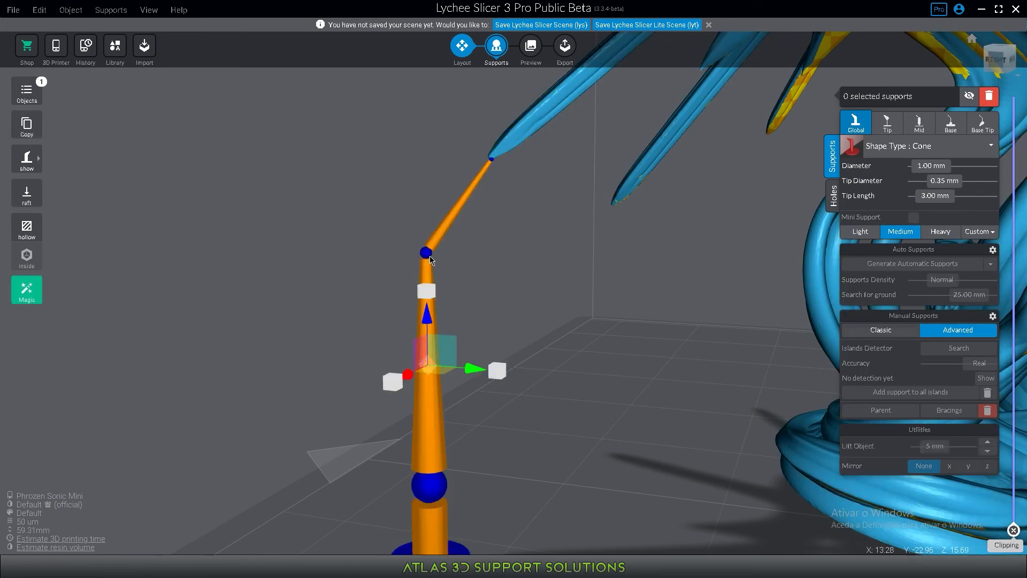
{"action": "left_click", "coordinate": [428, 255]}
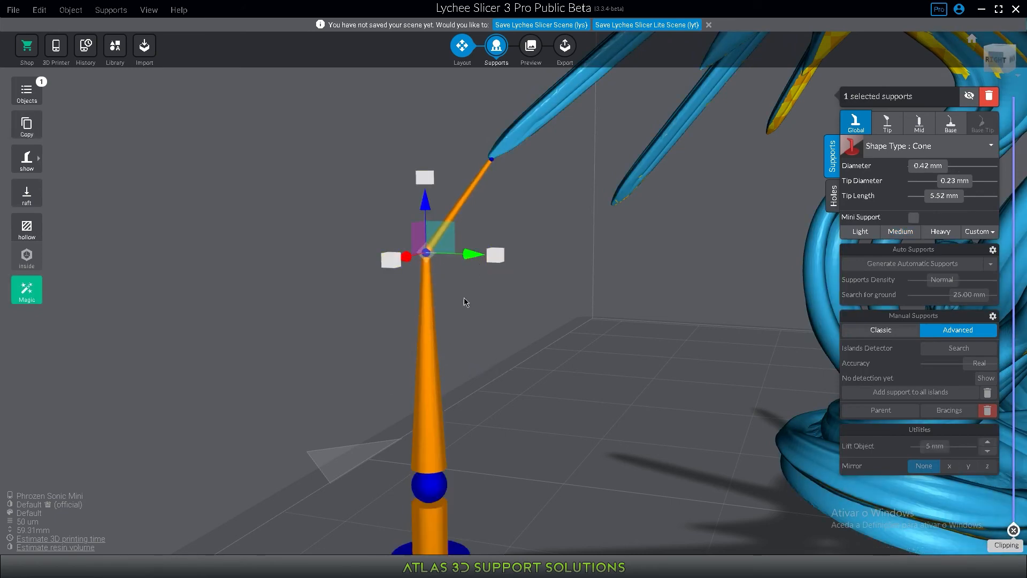
- Scale the joint sphere above the base disc up to a base diameter of 3.69 mm
{"action": "scroll", "coordinate": [464, 298], "scroll_direction": "down", "scroll_amount": 3}
{"action": "left_click", "coordinate": [448, 438]}
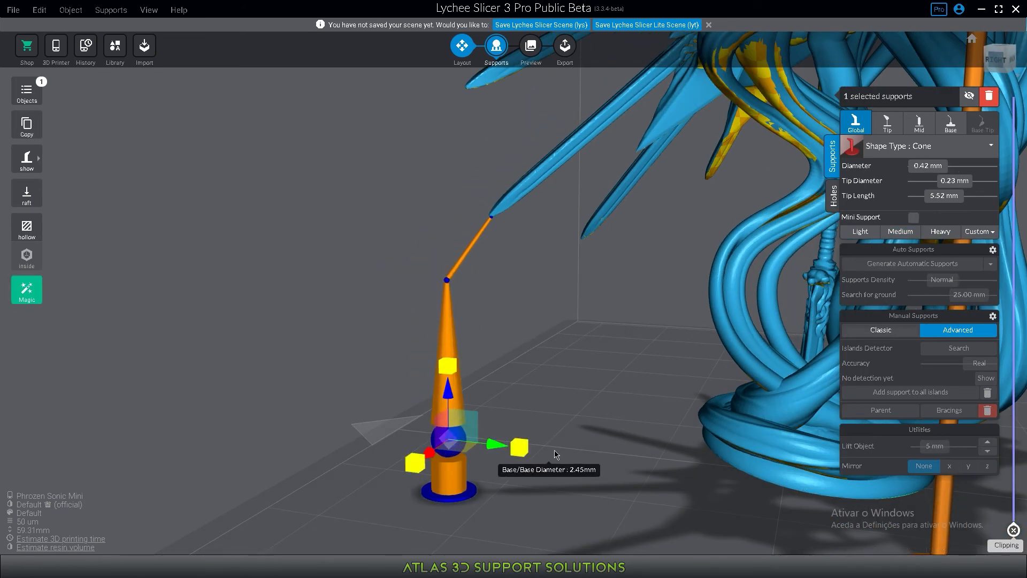
{"action": "left_click_drag", "start_coordinate": [554, 451], "coordinate": [593, 455]}
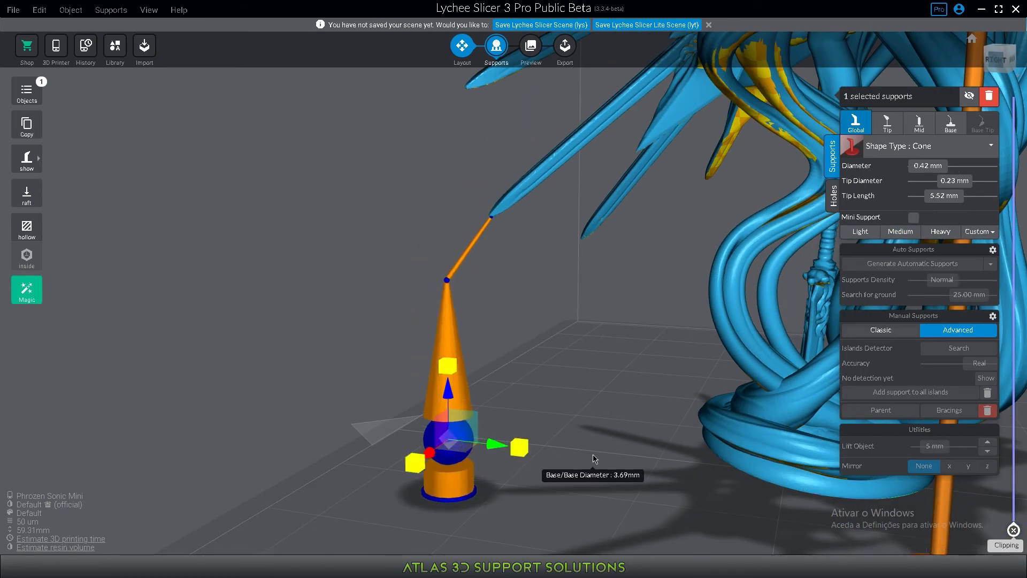
- Scale the contact point on the sword down to a tip diameter of 0.11 mm and exit the support editing
{"action": "left_click", "coordinate": [492, 217]}
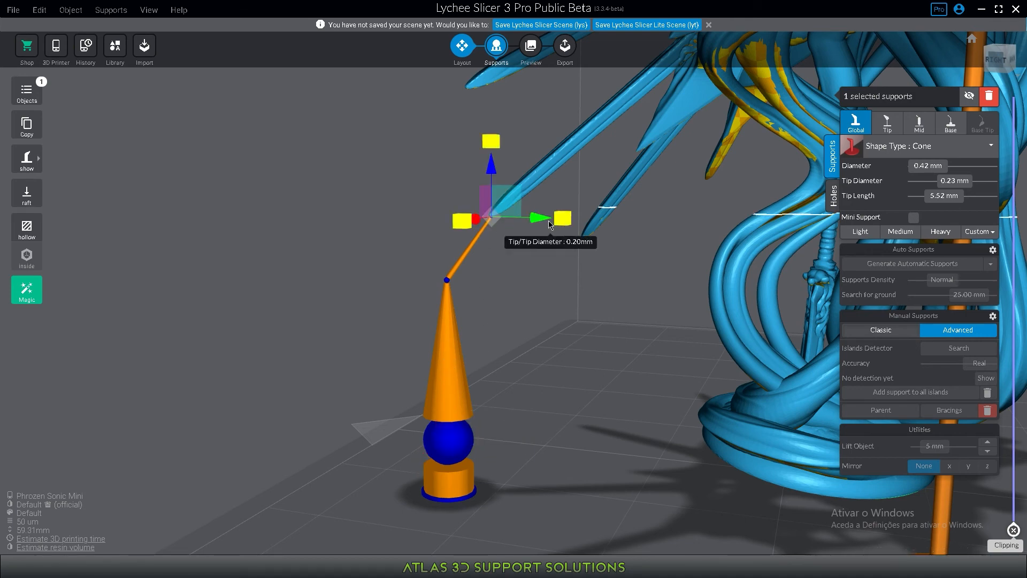
{"action": "left_click_drag", "start_coordinate": [538, 218], "coordinate": [525, 218]}
{"action": "left_click", "coordinate": [521, 323]}
{"action": "right_click_drag", "start_coordinate": [521, 323], "coordinate": [465, 342]}
{"action": "scroll", "coordinate": [533, 197], "scroll_direction": "up", "scroll_amount": 4}
{"action": "right_click_drag", "start_coordinate": [533, 197], "coordinate": [473, 216]}
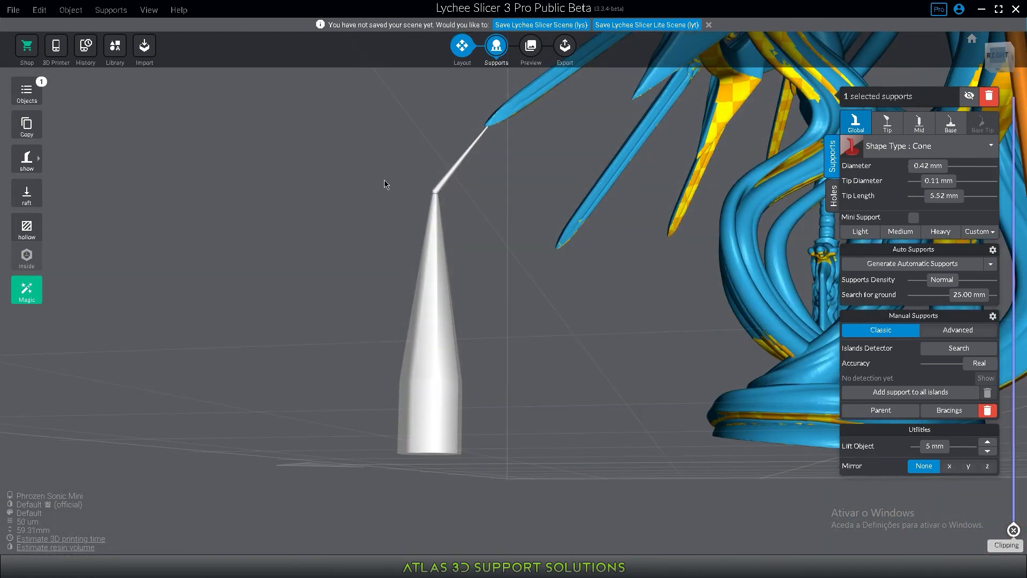
{"action": "right_click_drag", "start_coordinate": [384, 179], "coordinate": [548, 329]}
{"action": "scroll", "coordinate": [433, 396], "scroll_direction": "down", "scroll_amount": 4}
- Reopen the sword support for editing and examine its tip joint, pillar and base segments from several angles
{"action": "double_click", "coordinate": [535, 396]}
{"action": "scroll", "coordinate": [546, 332], "scroll_direction": "up", "scroll_amount": 3}
{"action": "left_click", "coordinate": [503, 387]}
{"action": "scroll", "coordinate": [573, 322], "scroll_direction": "down", "scroll_amount": 4}
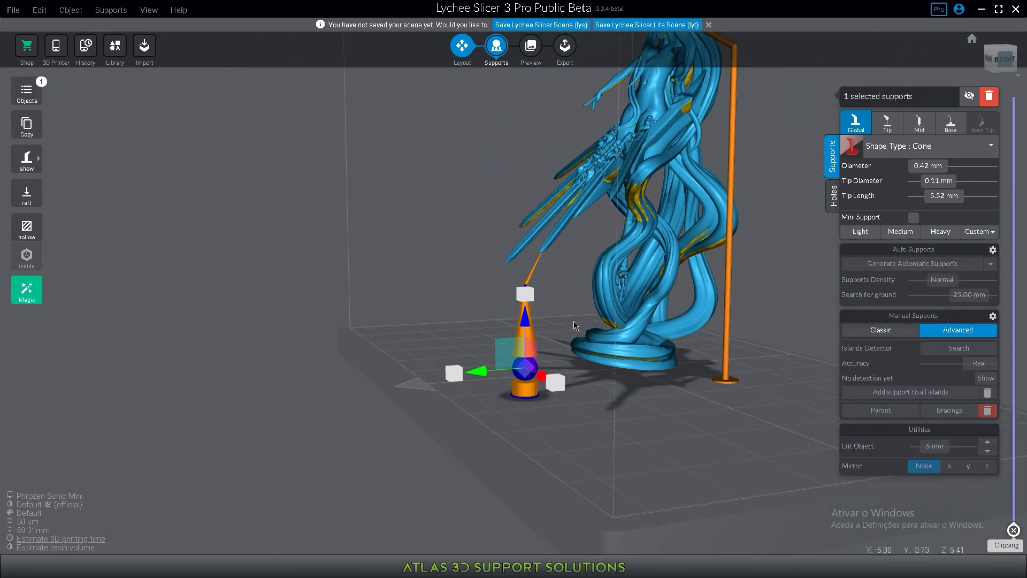
{"action": "scroll", "coordinate": [536, 287], "scroll_direction": "up", "scroll_amount": 5}
{"action": "left_click", "coordinate": [515, 271]}
{"action": "scroll", "coordinate": [528, 275], "scroll_direction": "down", "scroll_amount": 5}
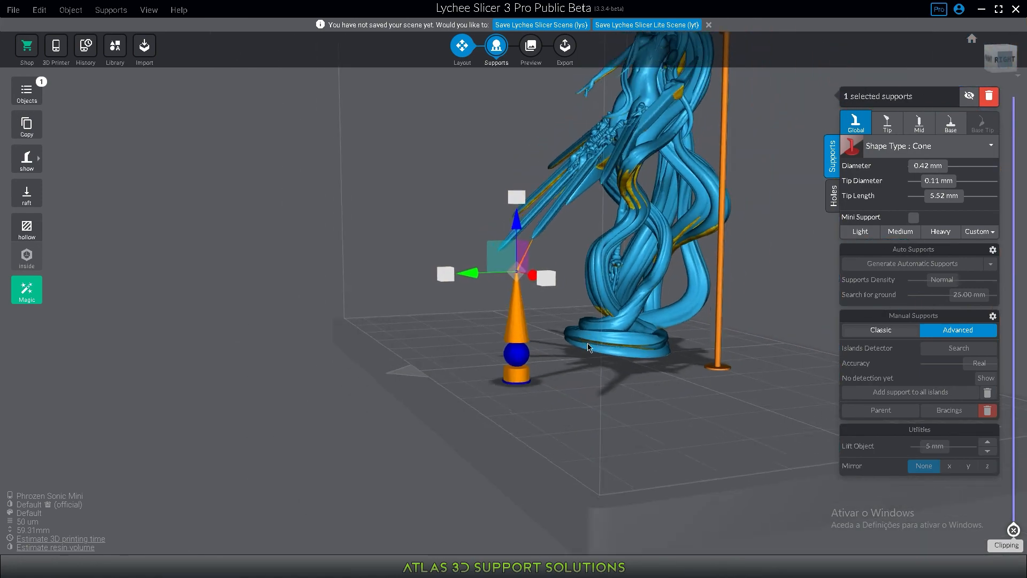
{"action": "right_click_drag", "start_coordinate": [526, 300], "coordinate": [851, 323]}
{"action": "scroll", "coordinate": [399, 295], "scroll_direction": "up", "scroll_amount": 5}
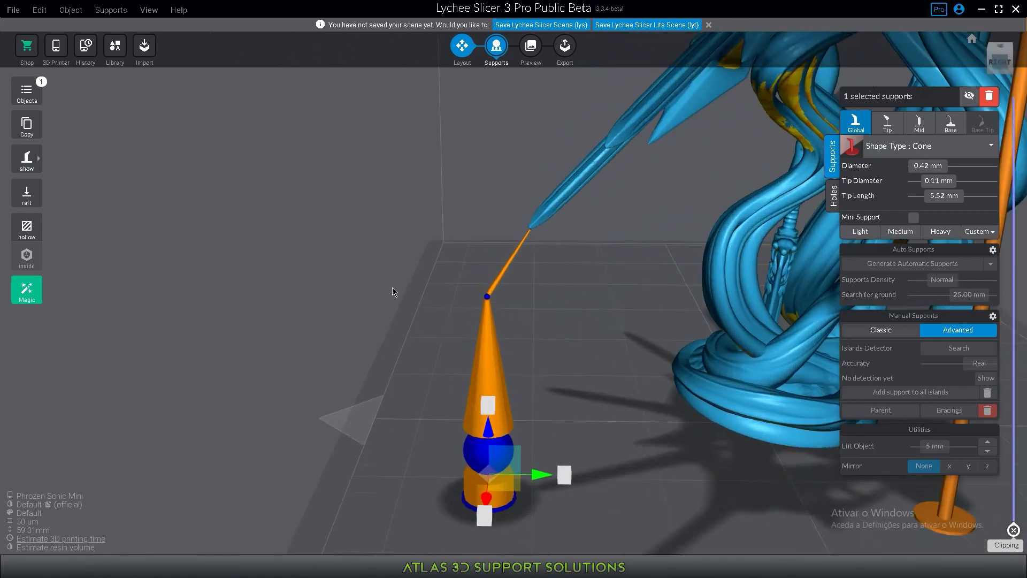
{"action": "right_click_drag", "start_coordinate": [392, 288], "coordinate": [543, 439]}
{"action": "scroll", "coordinate": [444, 278], "scroll_direction": "down", "scroll_amount": 6}
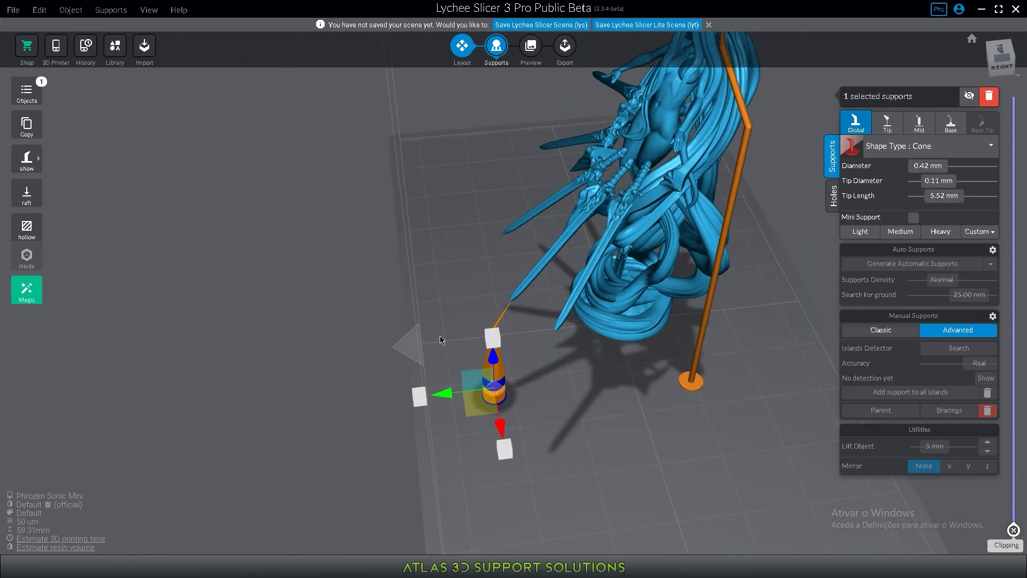